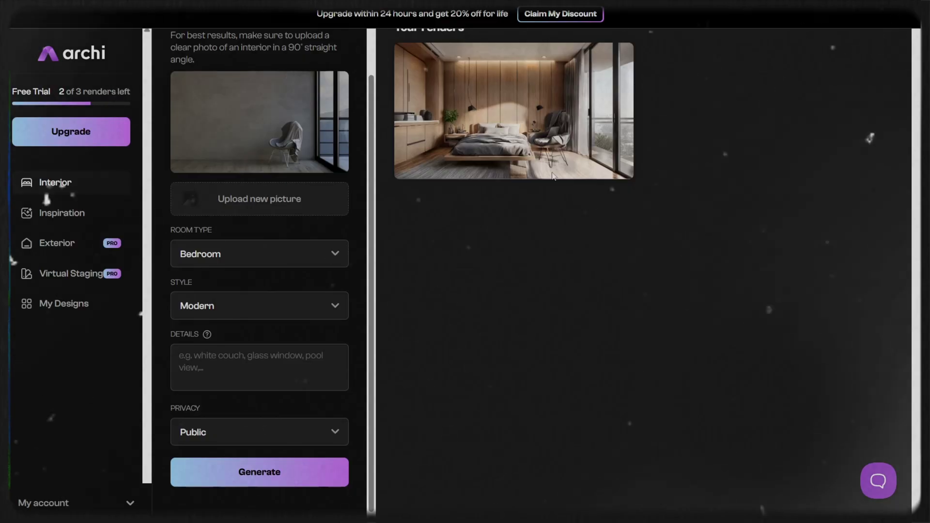
Enlarge the bedroom render under Your Renders into a full-screen preview
mouse_move(545, 135)
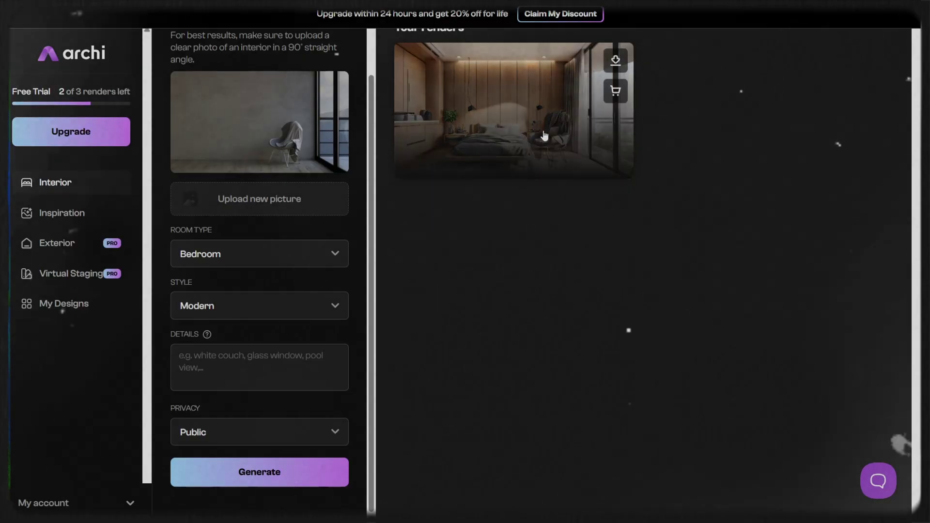
click(577, 147)
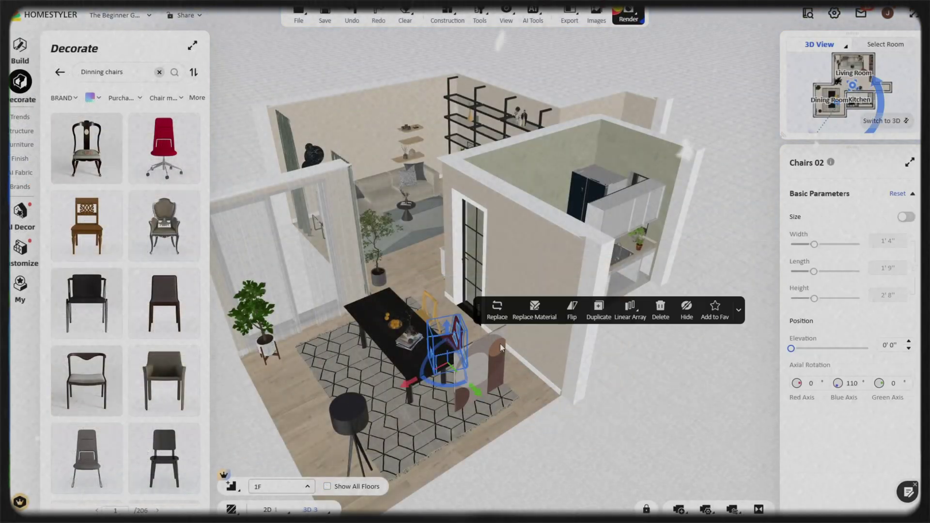
Duplicate the dining chair, rotate the copy beside the table, and preview it in VR view
click(600, 310)
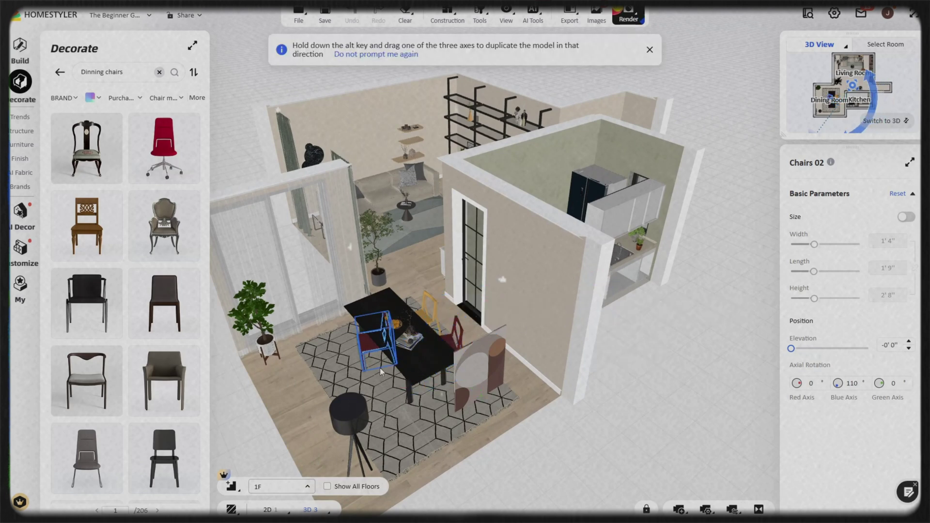
drag(320, 395, 330, 393)
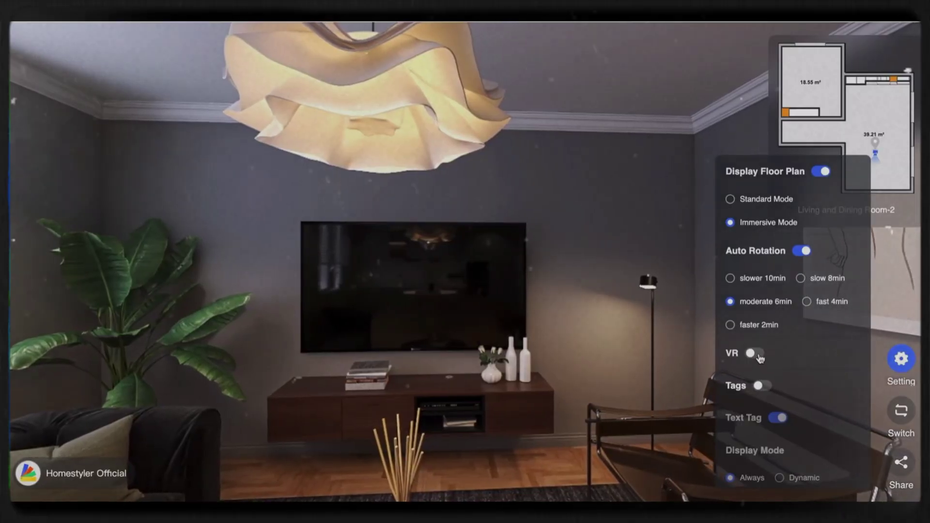
click(756, 354)
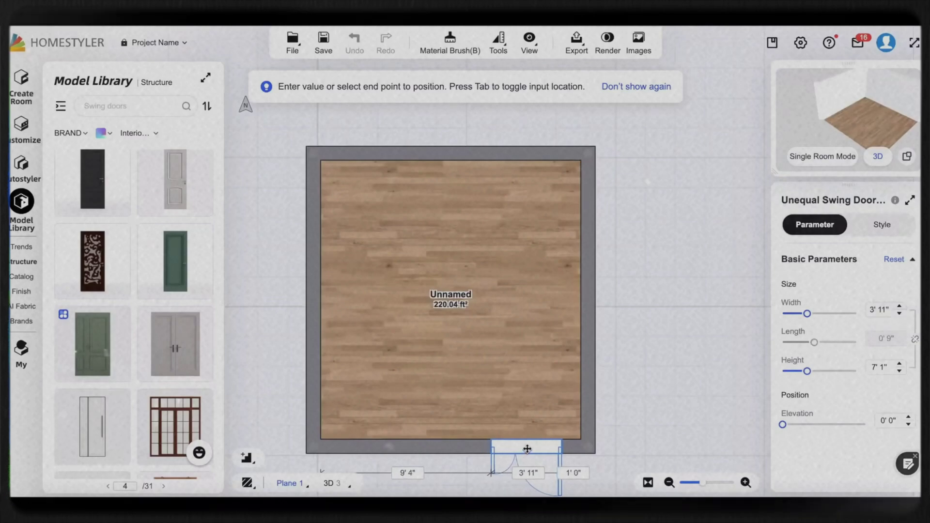
Place the swing door on the bottom wall, then browse furniture and finish-material categories
click(528, 449)
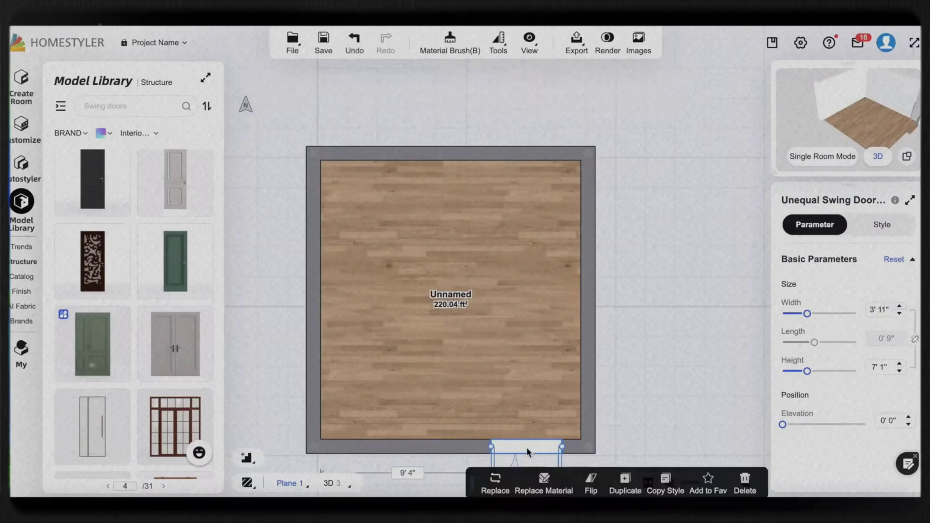
click(24, 276)
click(21, 291)
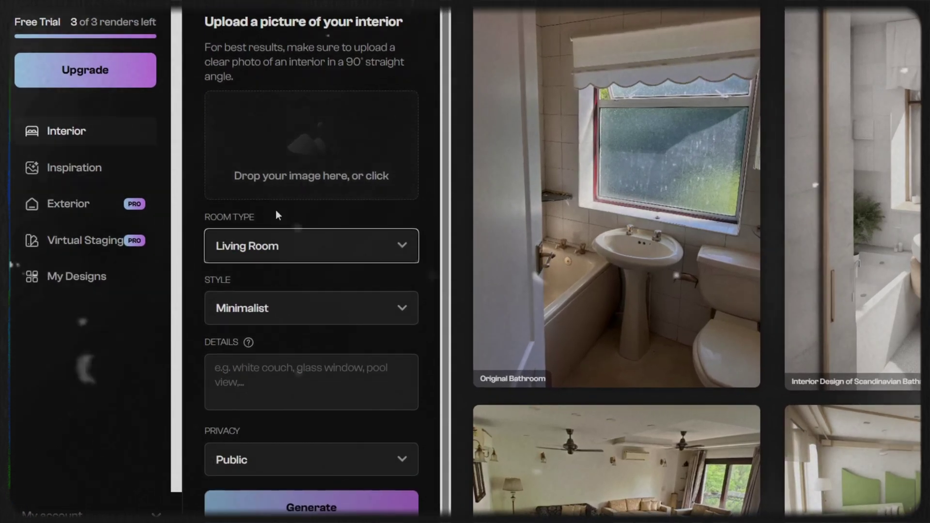
click(310, 257)
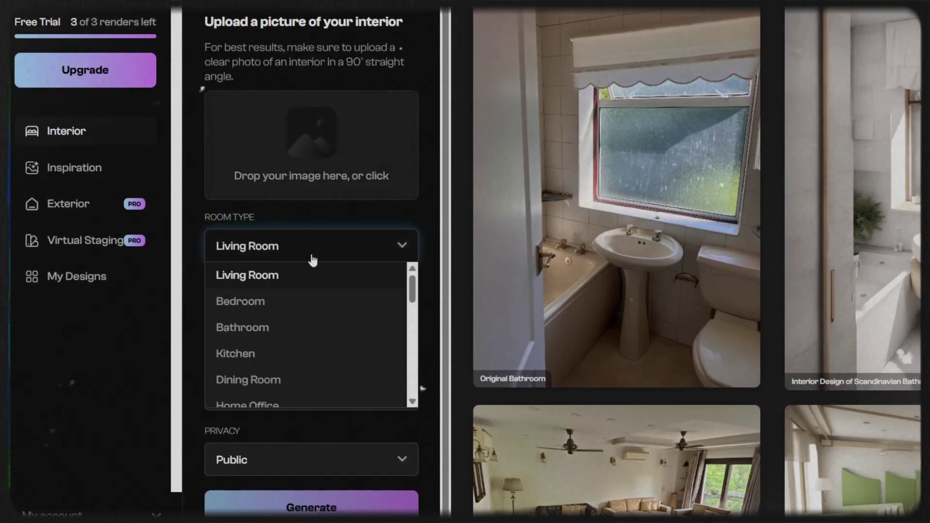
scroll(300, 364, down, 5)
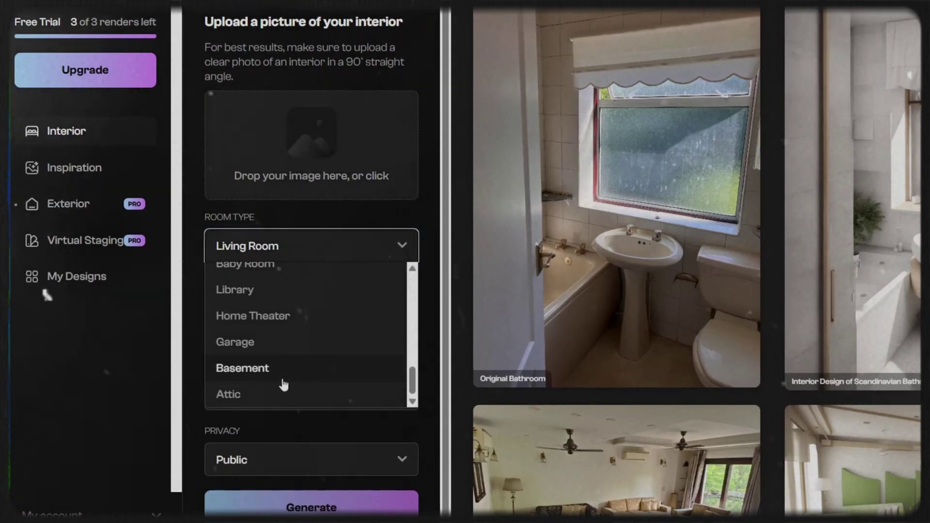
click(263, 280)
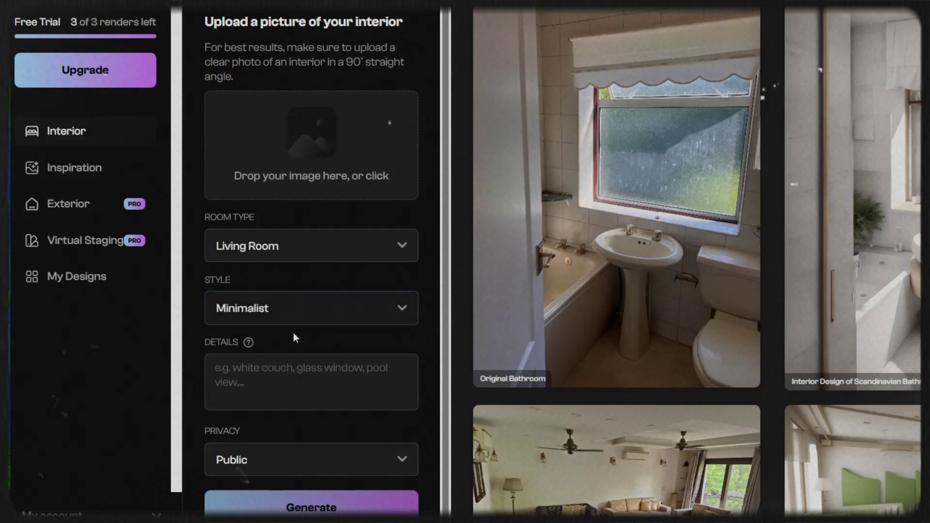
Search Fiverr for 'best interior designers' and scroll through the gig results
click(298, 322)
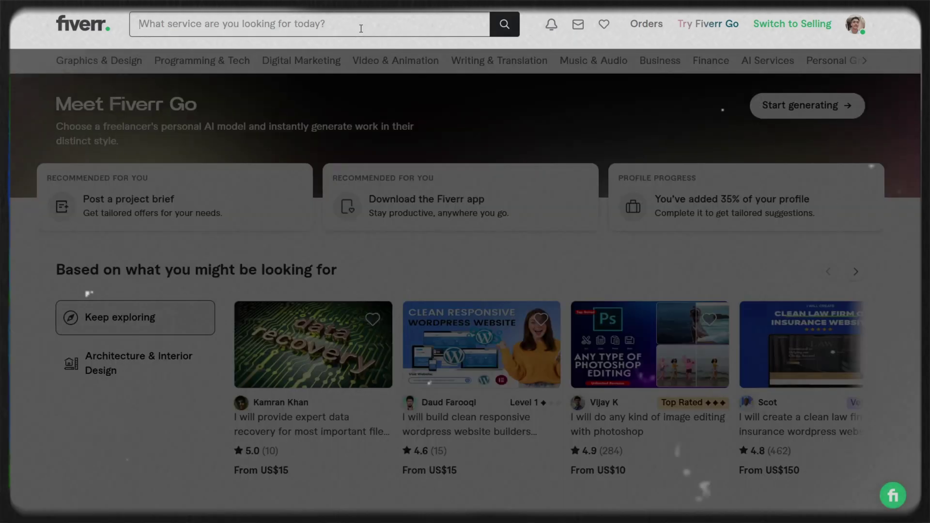
click(361, 30)
text(best interior designers)
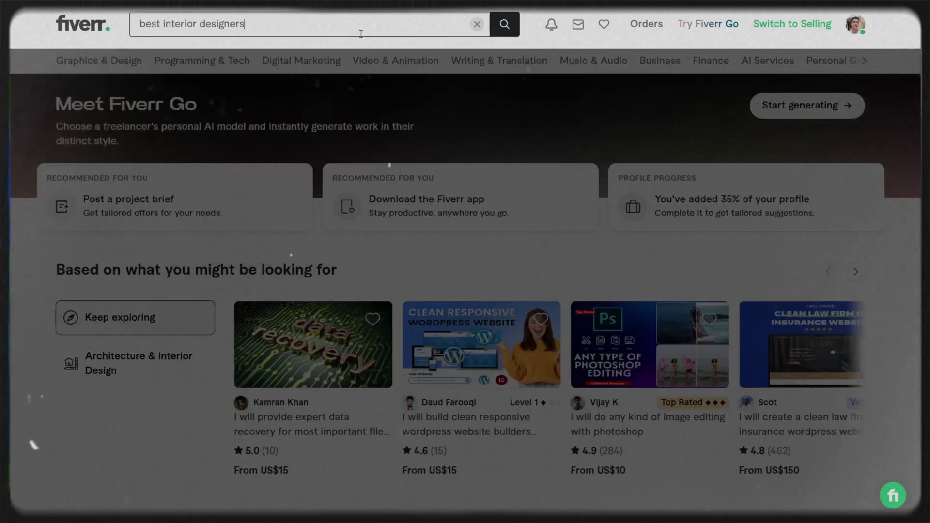
key(Return)
scroll(359, 42, down, 3)
scroll(359, 42, down, 5)
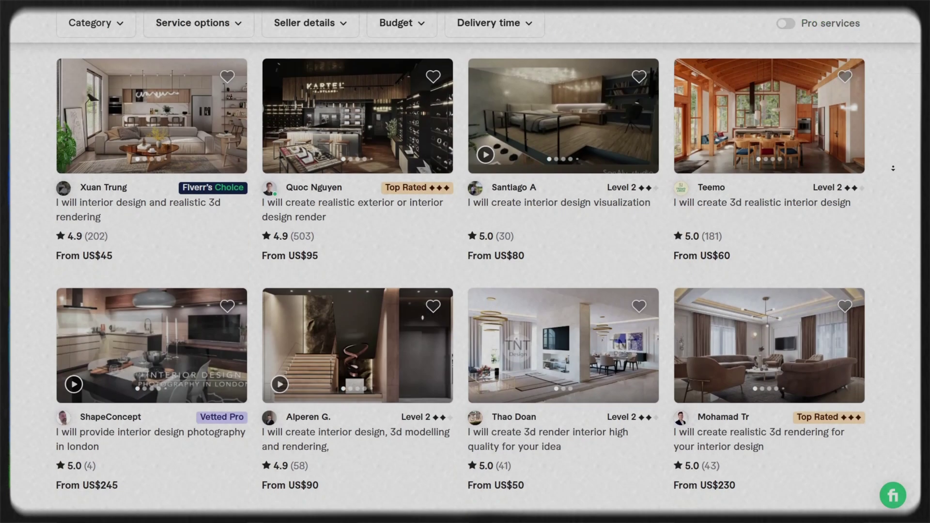
scroll(893, 168, down, 2)
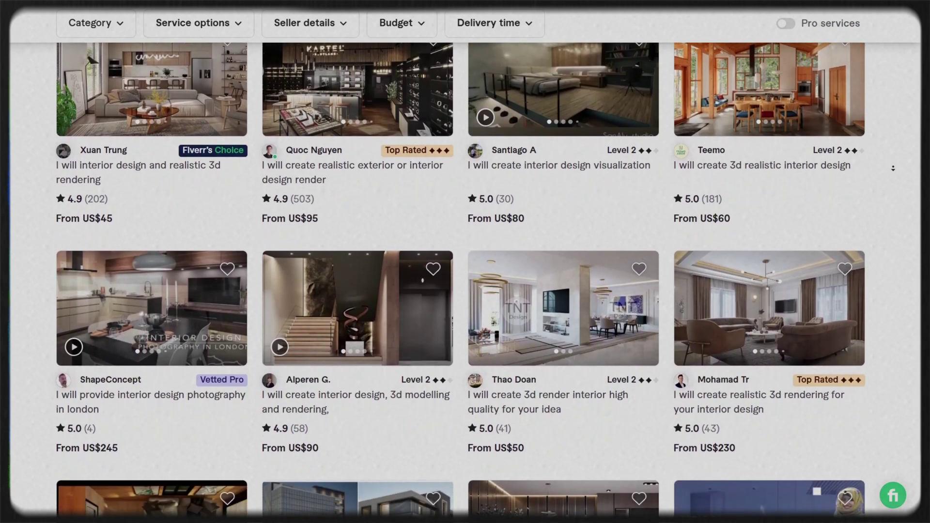
scroll(894, 168, down, 2)
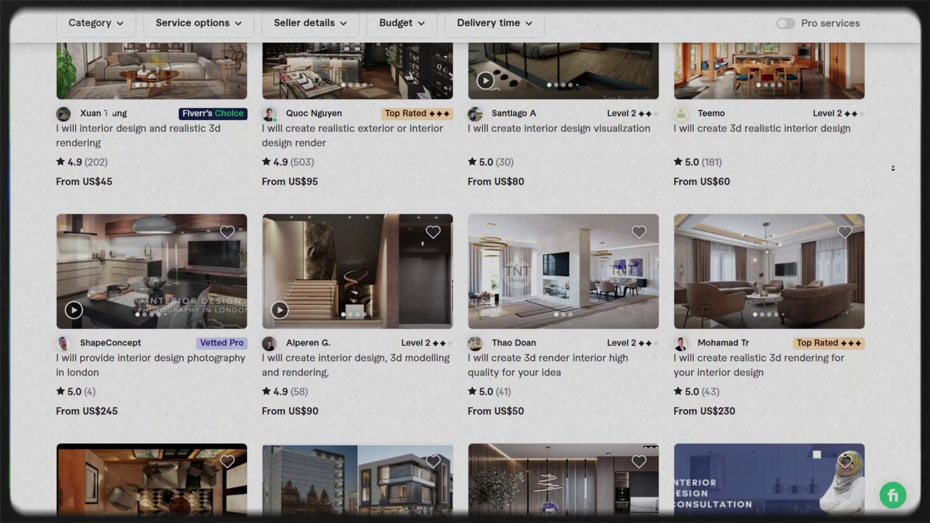
scroll(893, 168, down, 2)
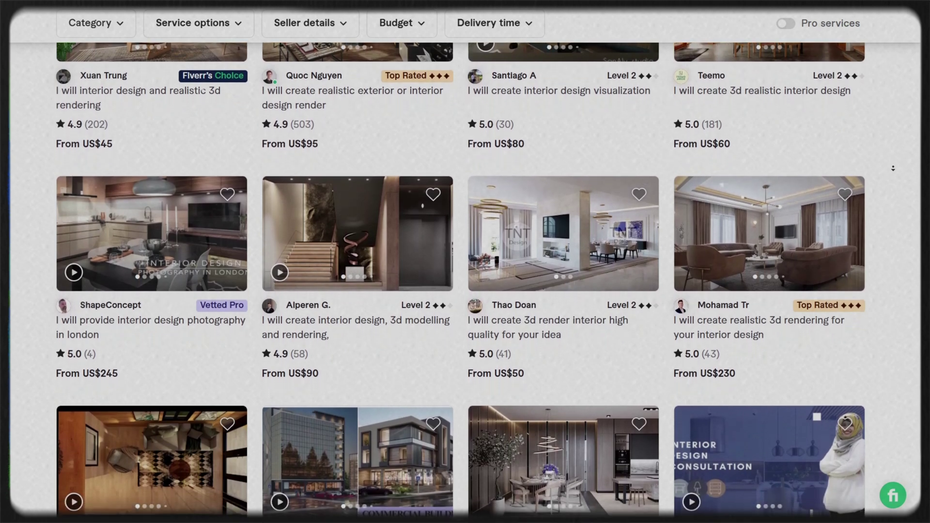
scroll(893, 168, down, 2)
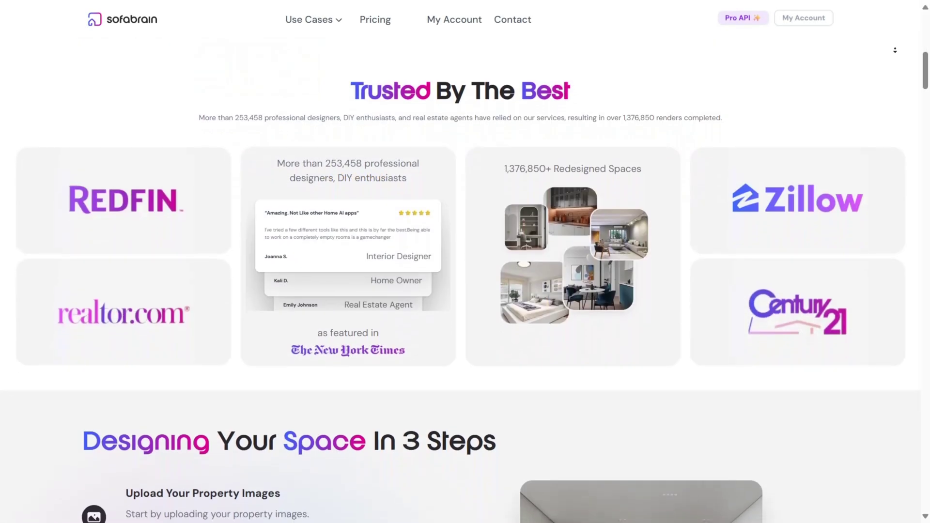
Scroll down to the Public Feed and reveal the empty room behind the Kitchen design
scroll(465, 262, down, 2)
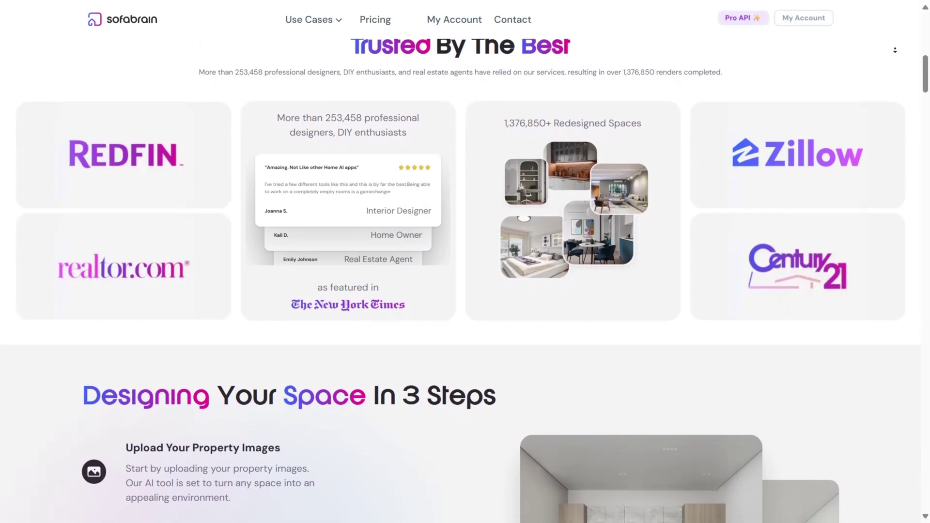
scroll(895, 50, down, 2)
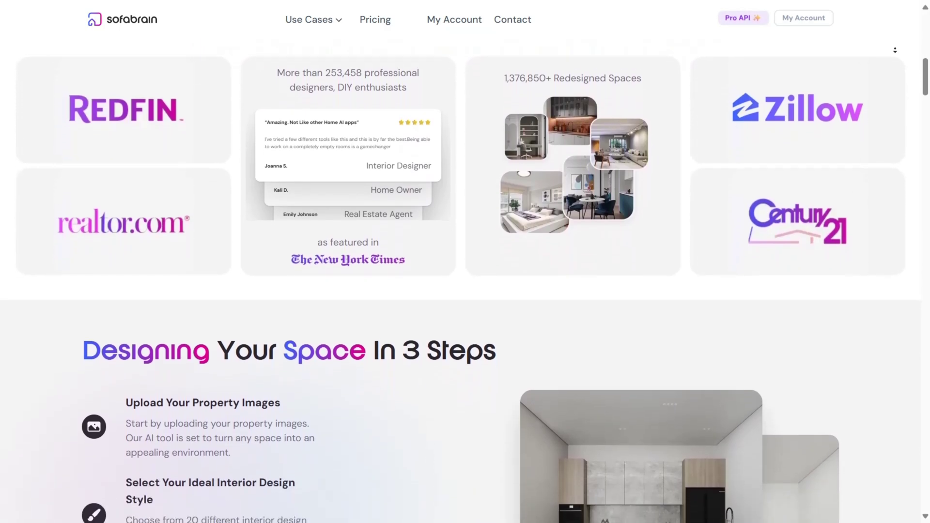
scroll(895, 50, down, 1)
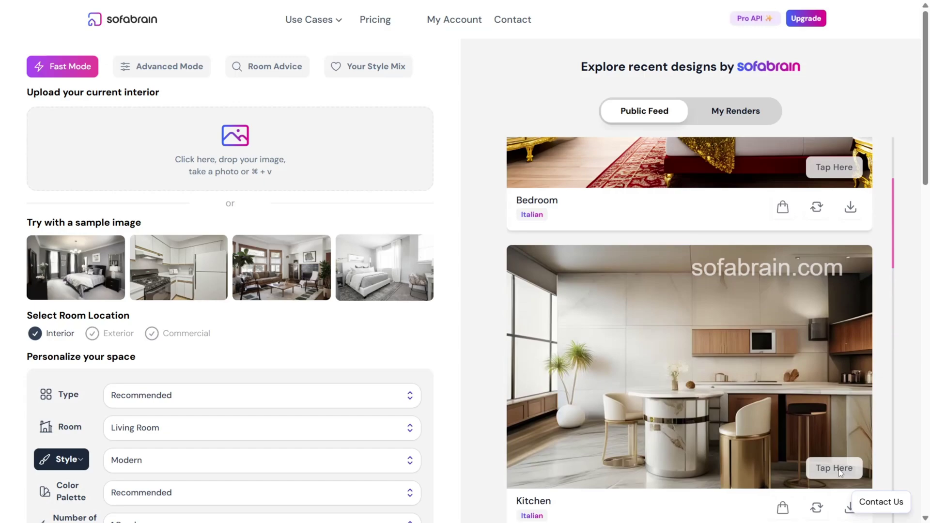
click(840, 473)
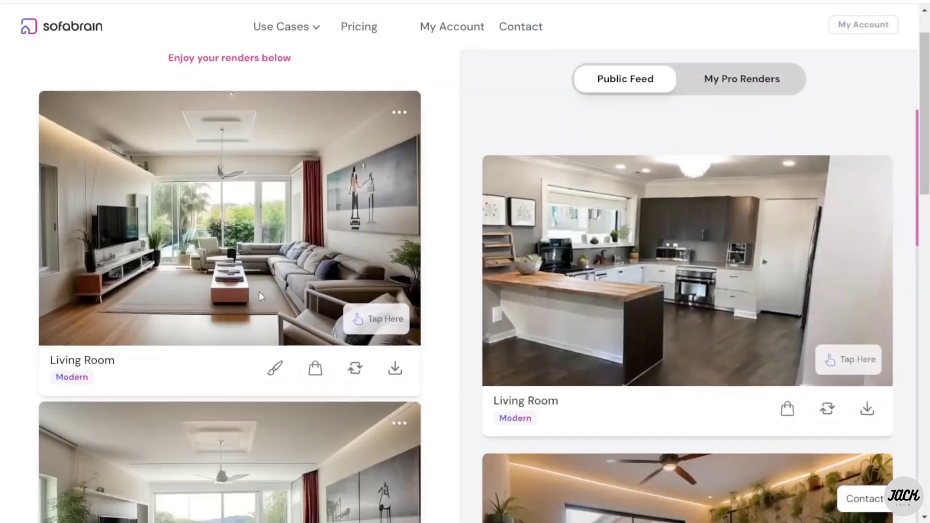
Toggle Tap Here on each Modern living-room render to compare it with the original photo
scroll(260, 292, down, 1)
click(359, 301)
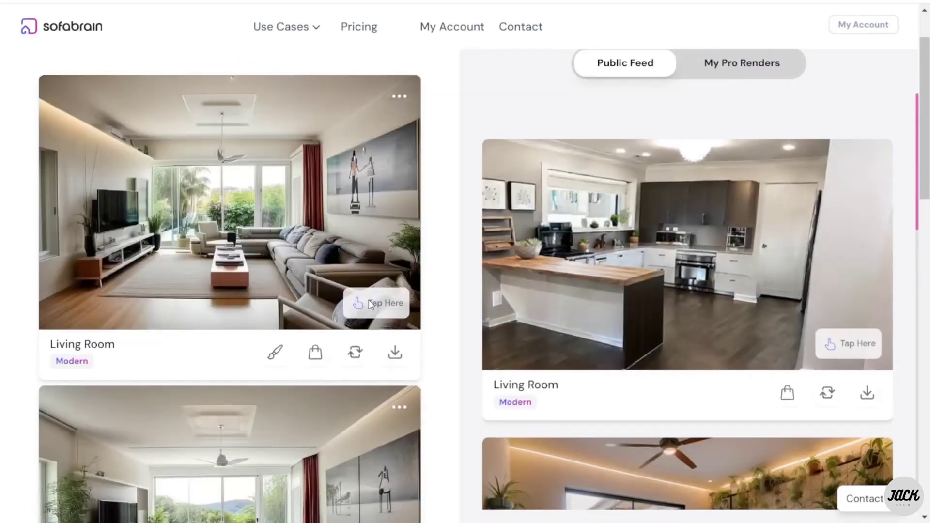
click(369, 303)
scroll(369, 304, down, 4)
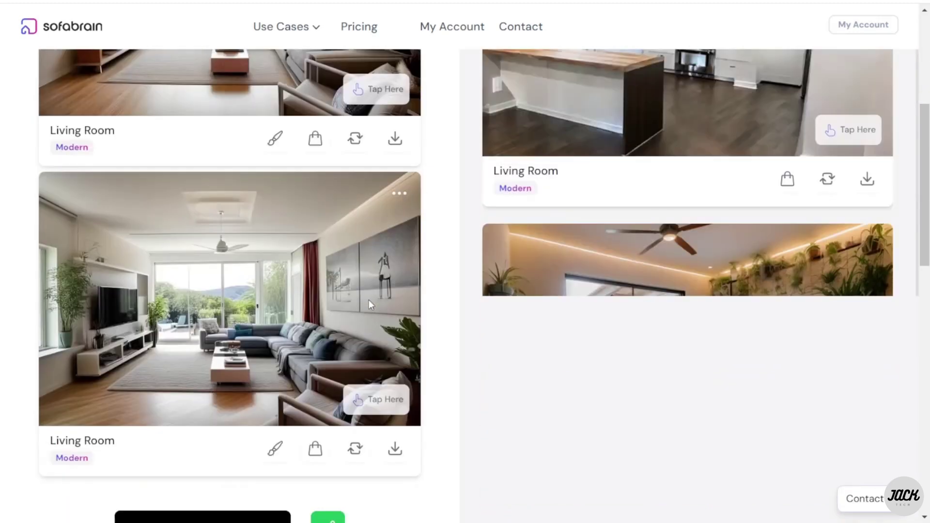
click(360, 402)
scroll(362, 402, down, 1)
click(359, 327)
scroll(365, 361, up, 4)
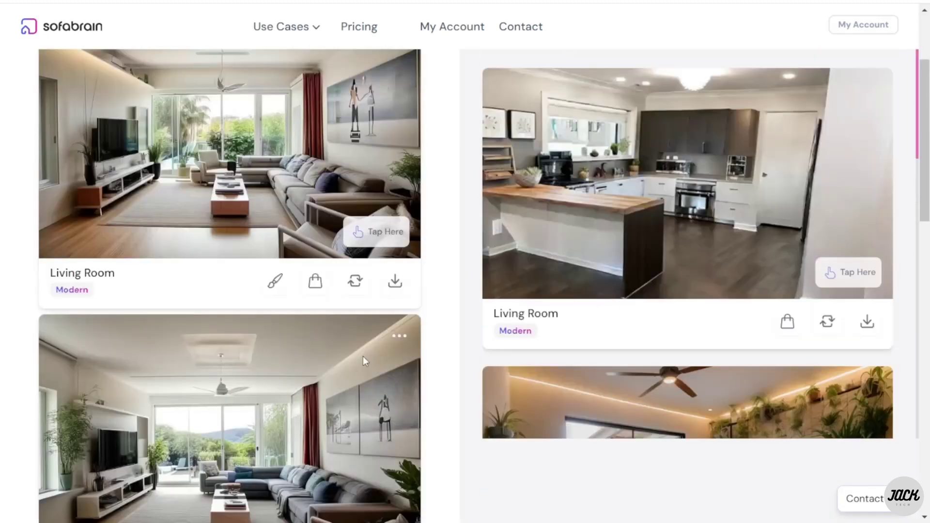
scroll(362, 357, up, 3)
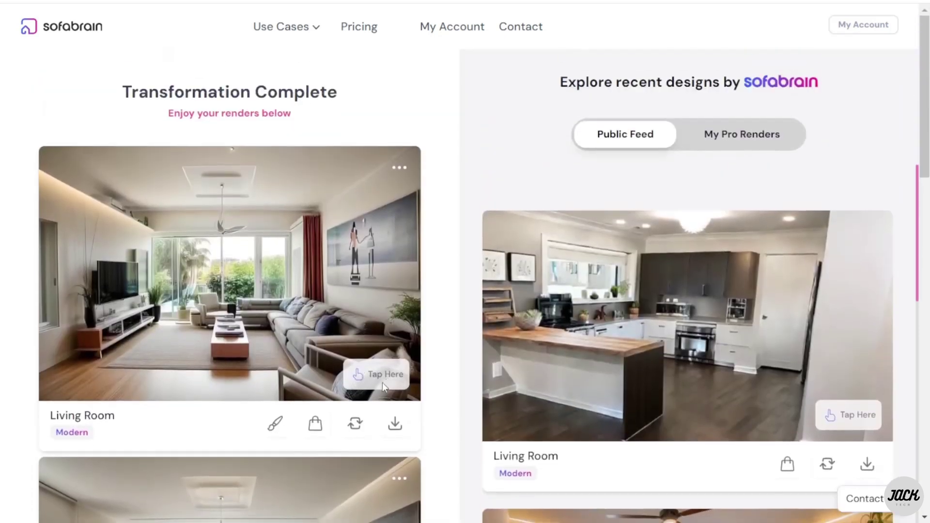
click(382, 384)
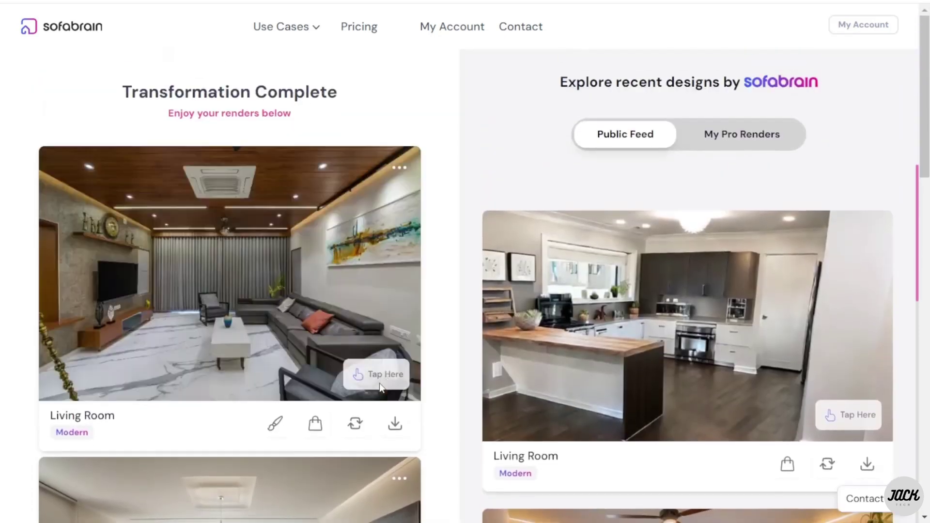
click(381, 386)
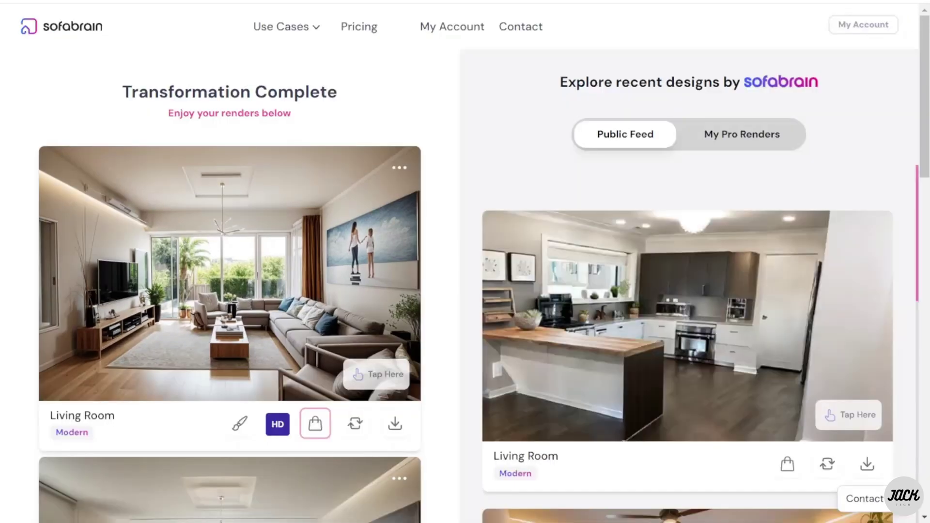
Reopen the redesign form and review type, colour palette and style options, keeping Modern
click(355, 424)
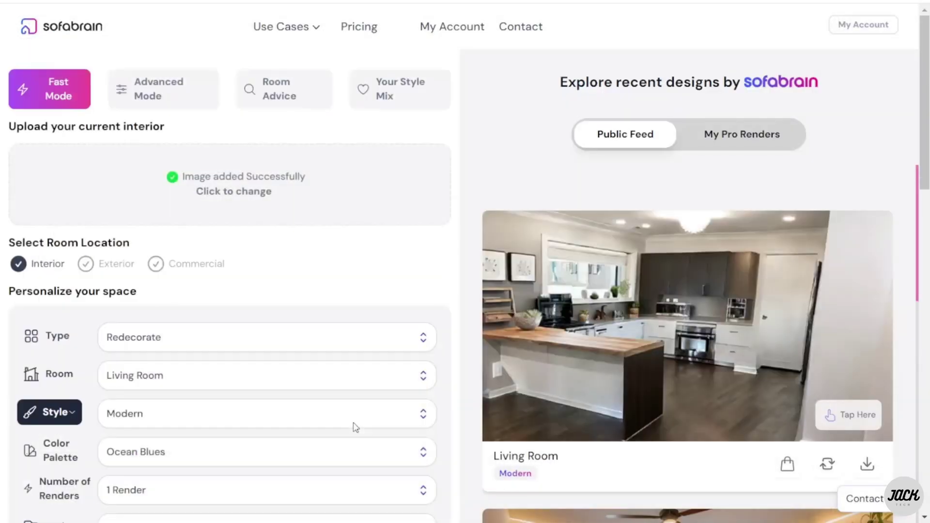
scroll(306, 215, down, 3)
click(314, 208)
click(334, 157)
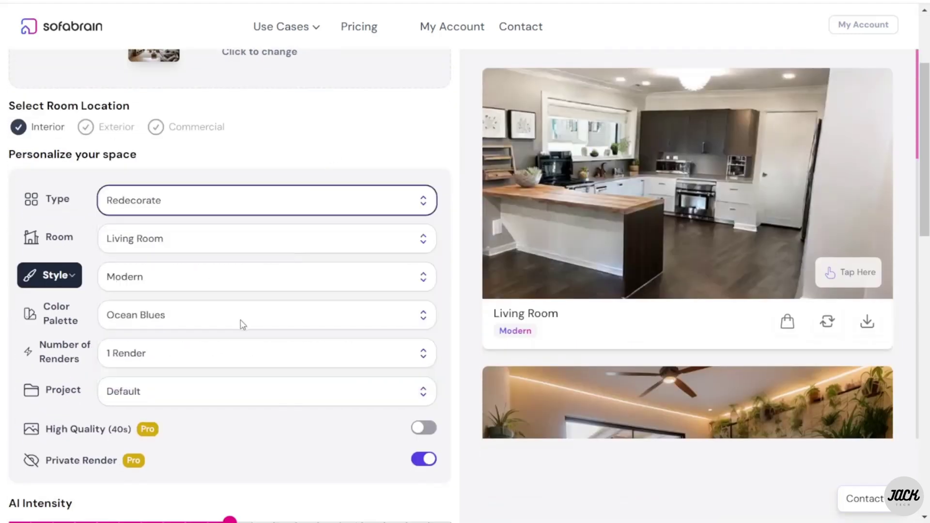
click(241, 317)
click(243, 274)
scroll(293, 356, down, 2)
scroll(294, 356, down, 2)
click(270, 288)
Generate the new Modern living-room interior and open the render for brush editing
scroll(306, 396, down, 2)
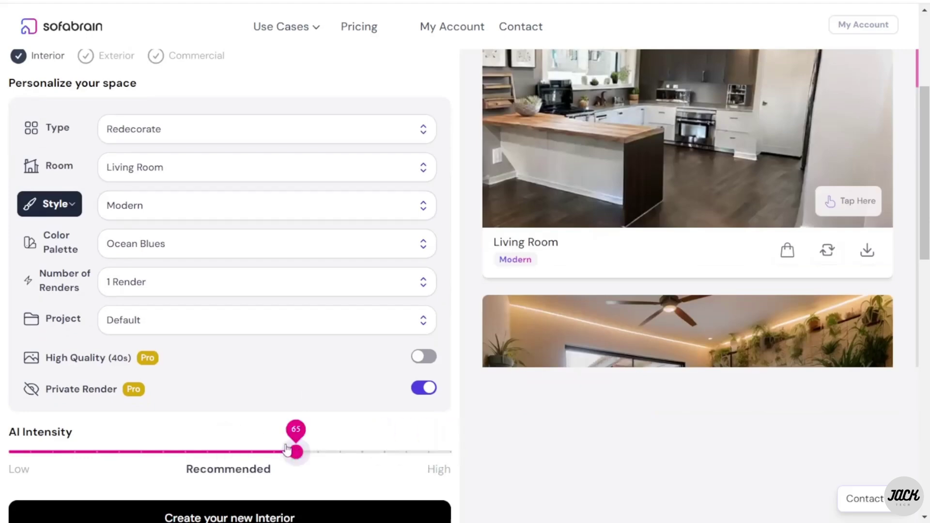
scroll(284, 448, down, 2)
click(266, 450)
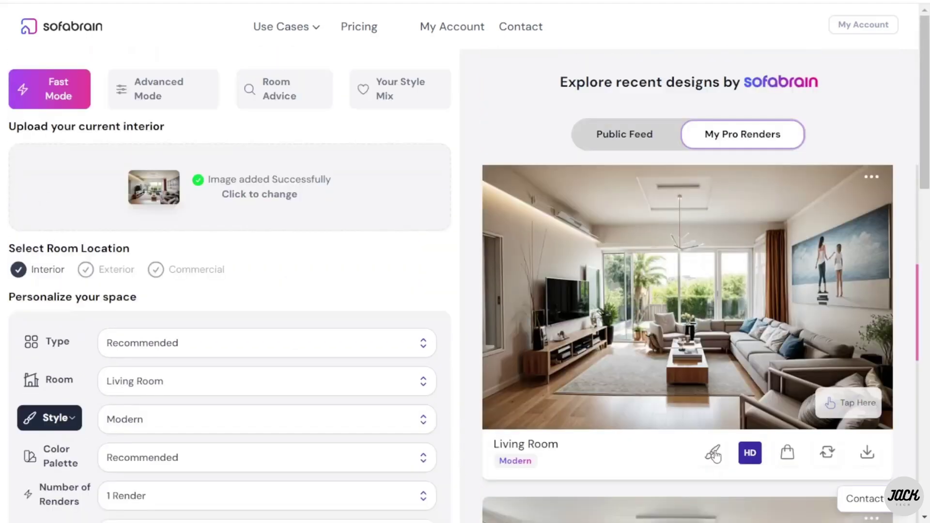
click(713, 454)
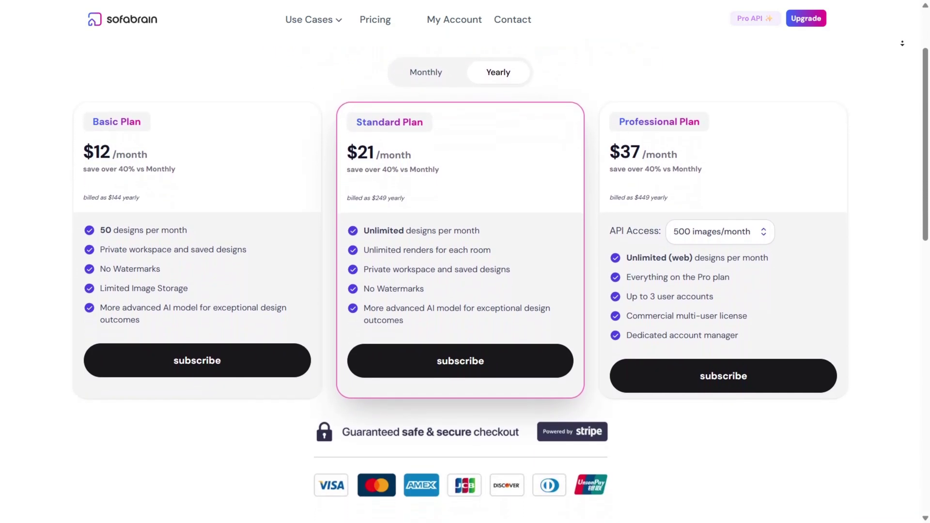
Scroll down the yearly pricing plans page
scroll(461, 272, down, 1)
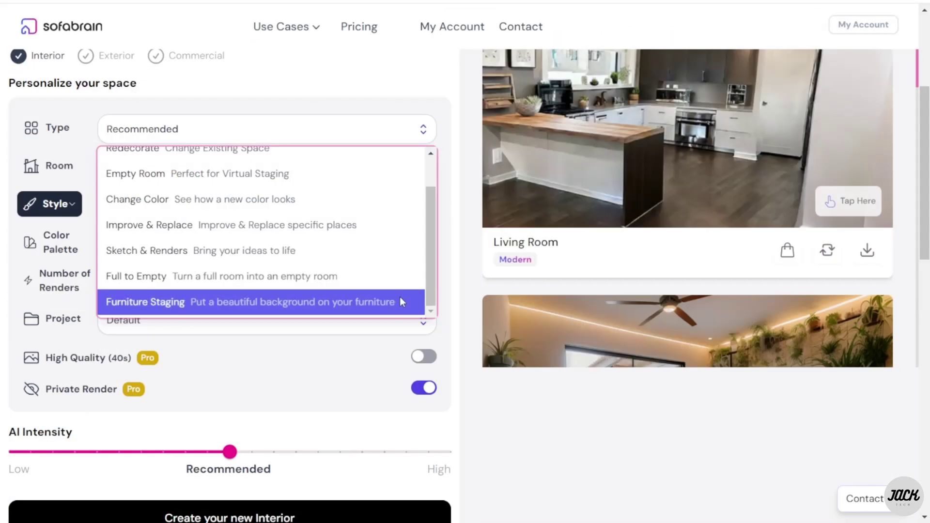
Toggle Tap Here on the living-room render cards to compare them against the original room photo
scroll(400, 301, up, 1)
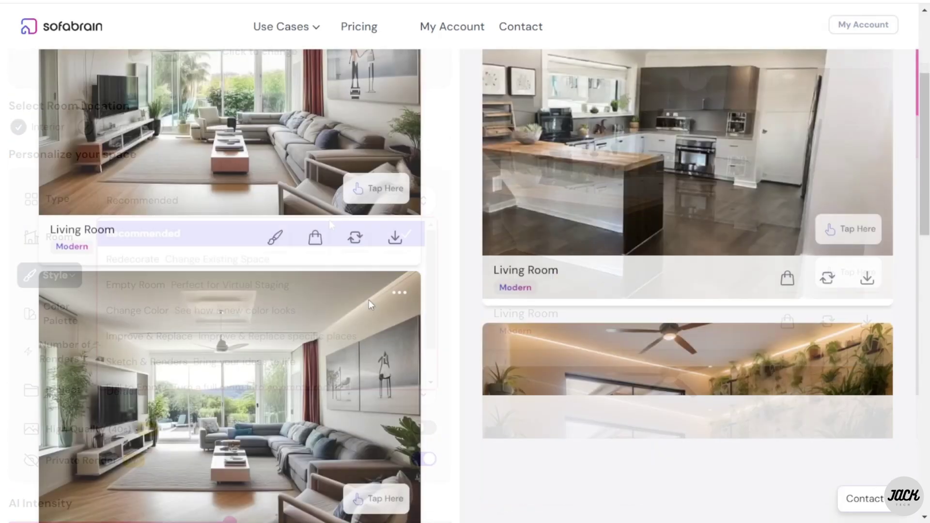
scroll(369, 304, down, 2)
click(360, 403)
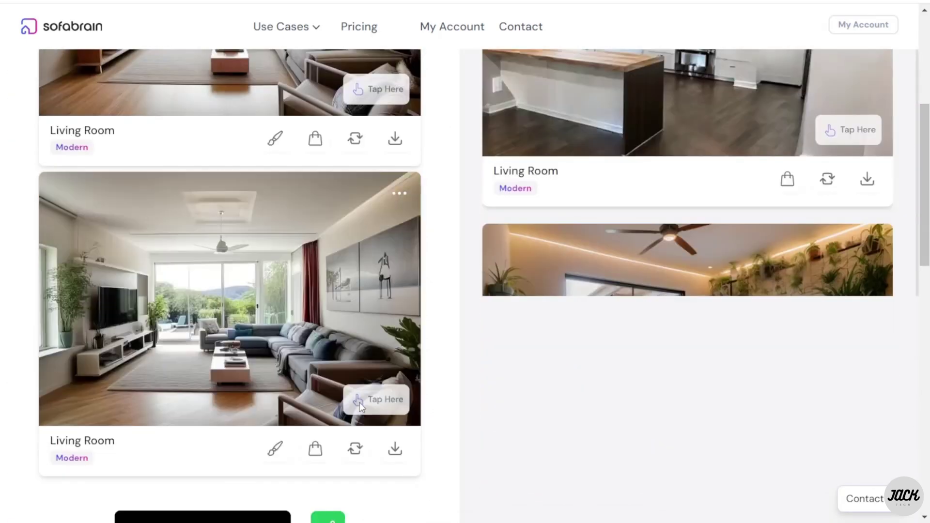
scroll(368, 340, down, 2)
click(380, 331)
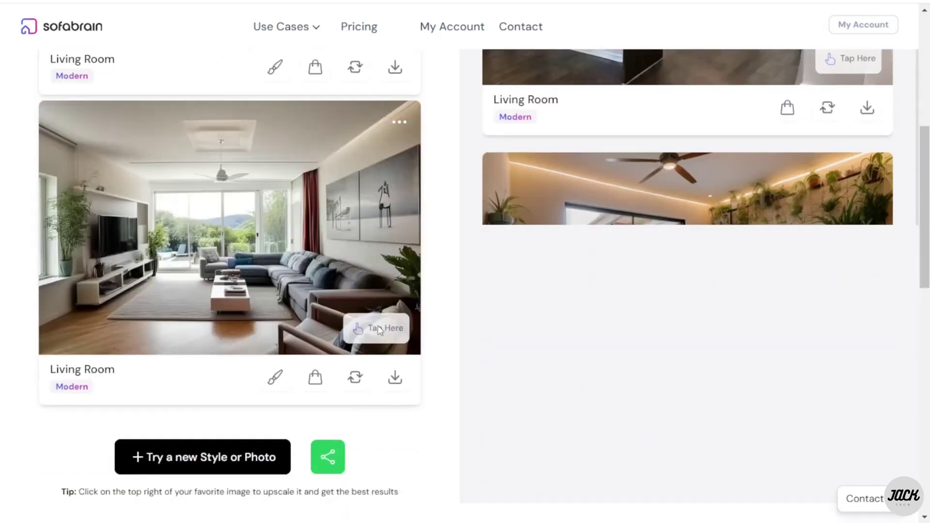
scroll(365, 361, up, 4)
scroll(366, 361, up, 2)
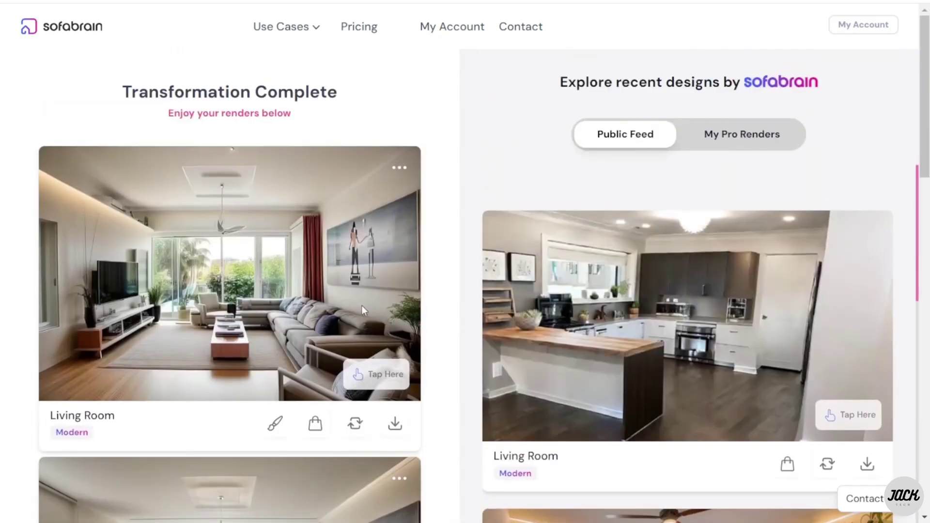
scroll(363, 310, down, 1)
scroll(368, 320, up, 1)
click(381, 385)
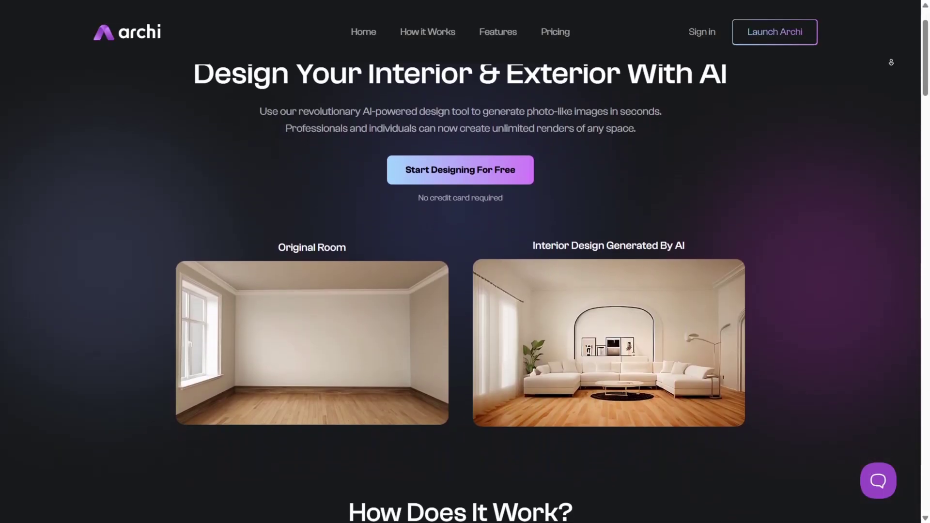
Scroll down Archi's homepage to the Last Generated Designs gallery
scroll(465, 261, down, 1)
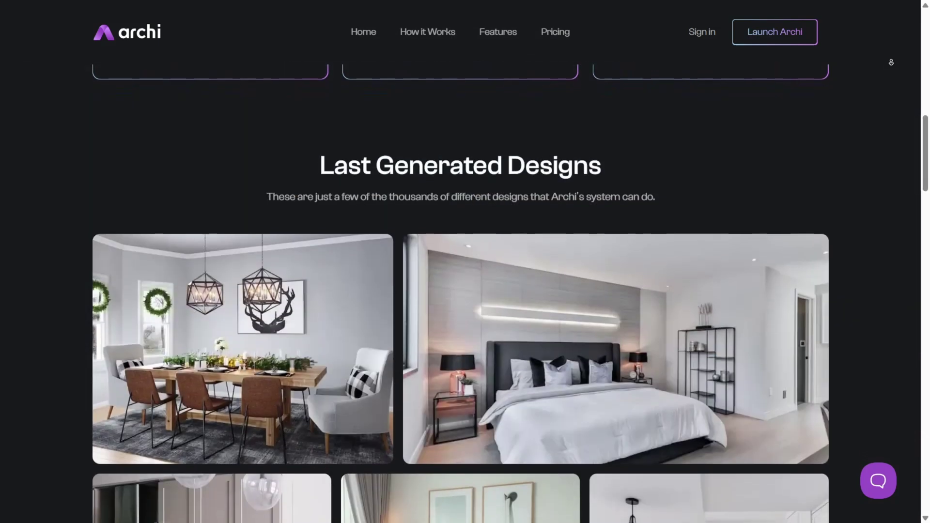
scroll(465, 262, down, 1)
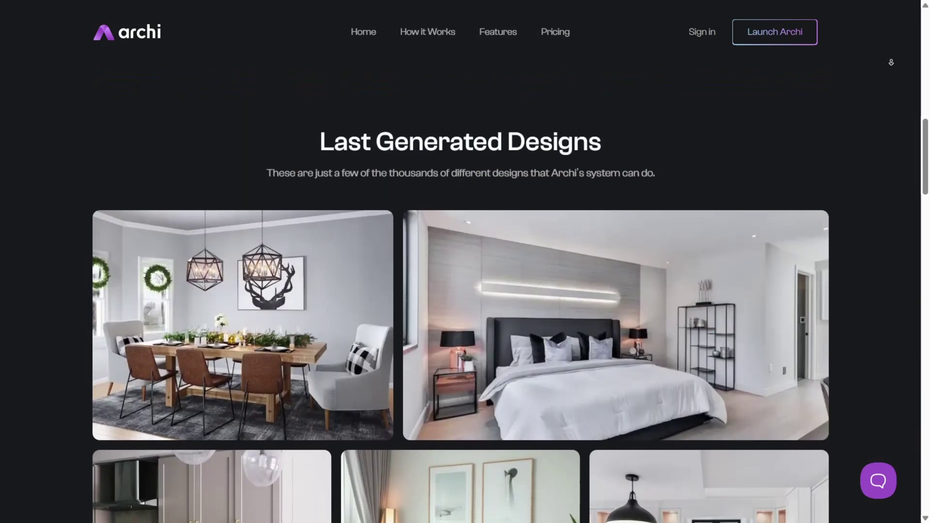
scroll(466, 262, down, 1)
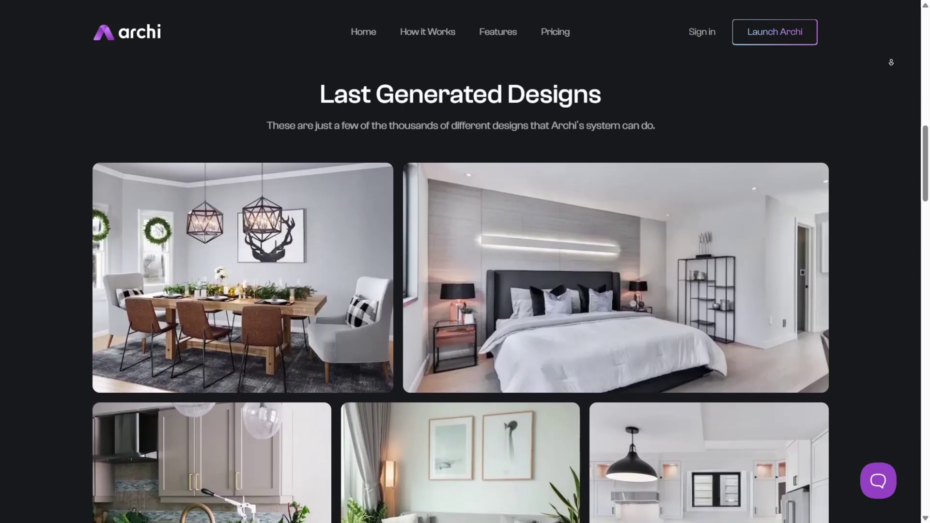
scroll(466, 262, down, 1)
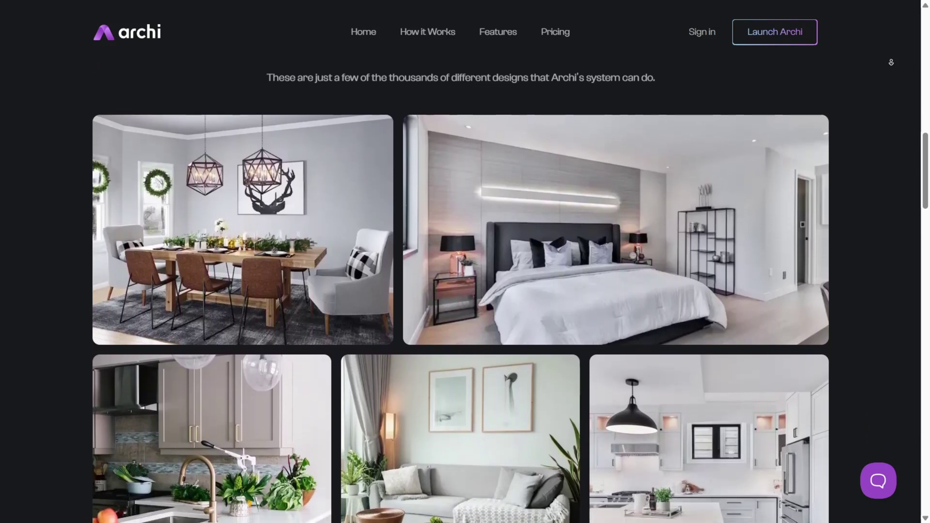
scroll(466, 262, down, 1)
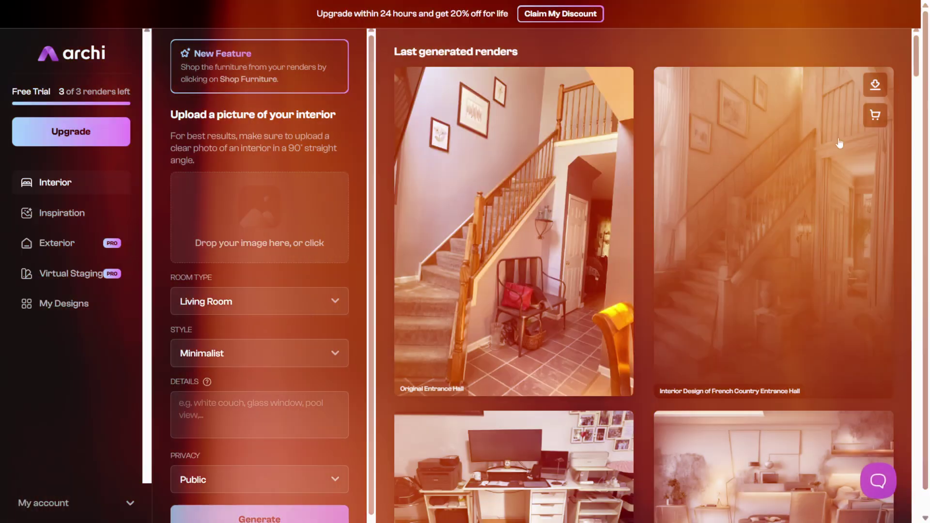
scroll(853, 155, down, 5)
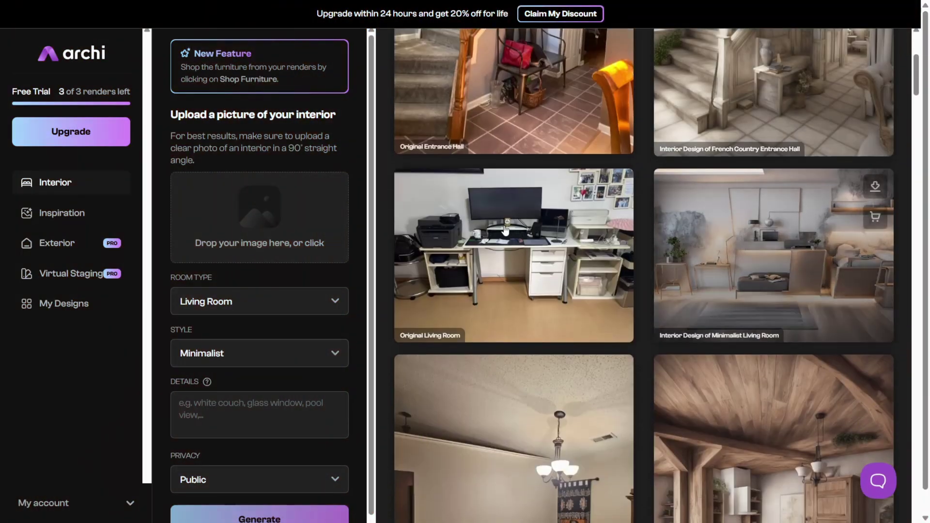
scroll(707, 305, down, 5)
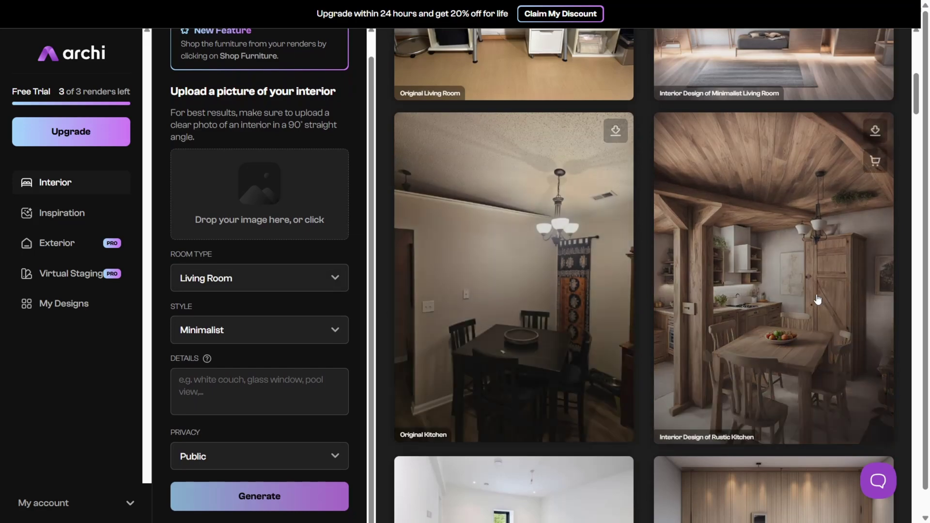
scroll(776, 310, down, 7)
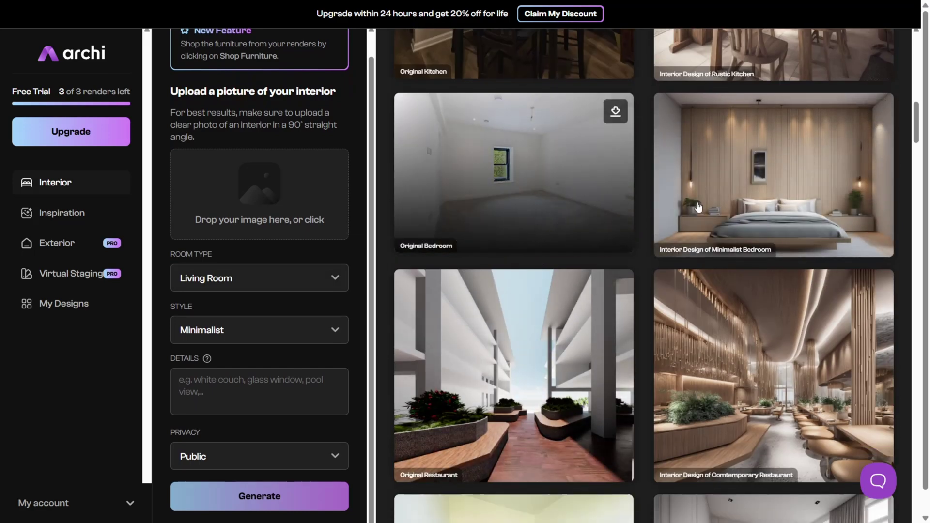
scroll(800, 218, down, 4)
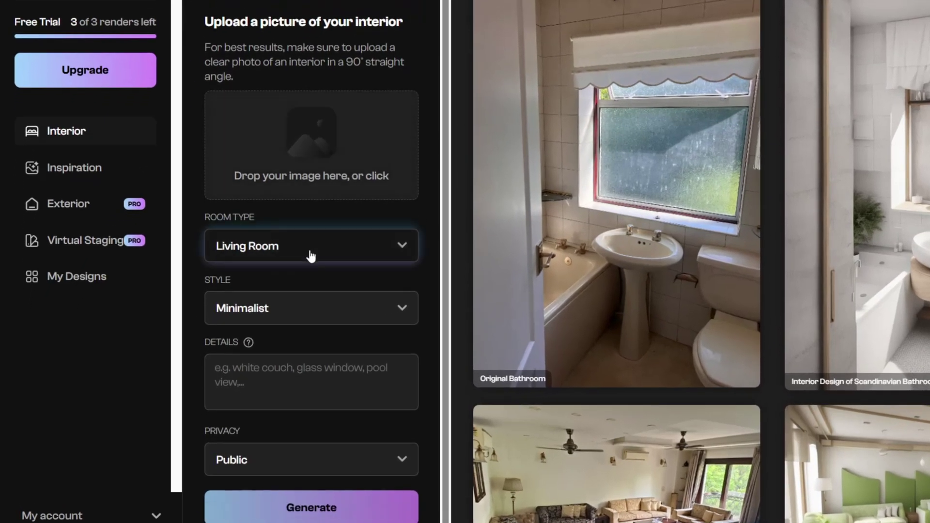
click(311, 257)
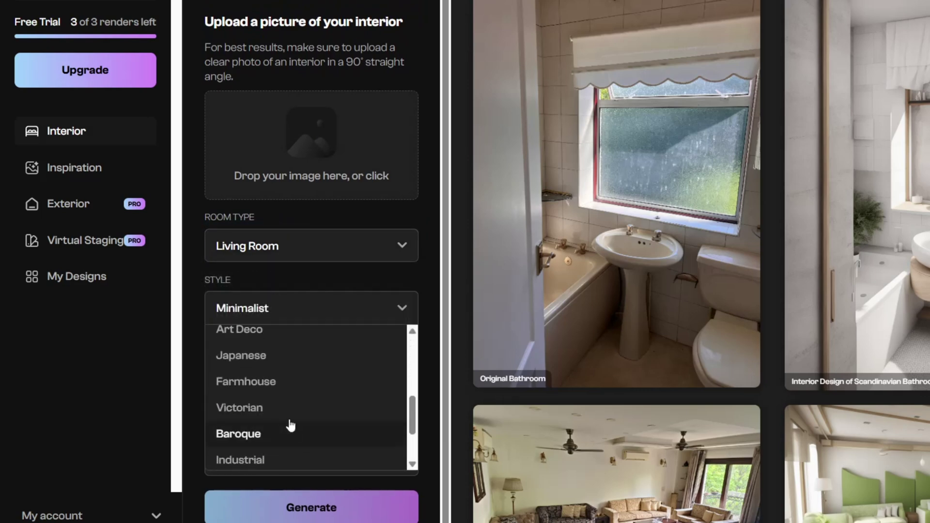
scroll(278, 460, down, 1)
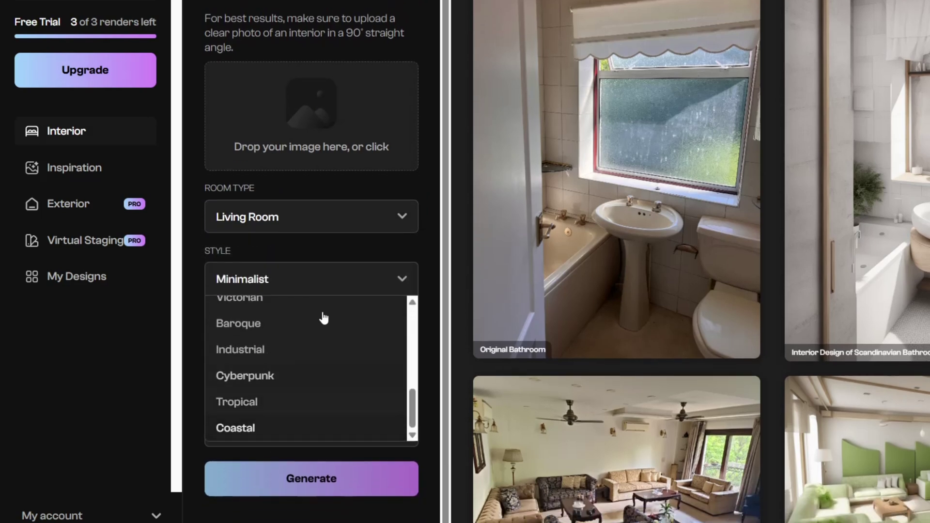
click(353, 285)
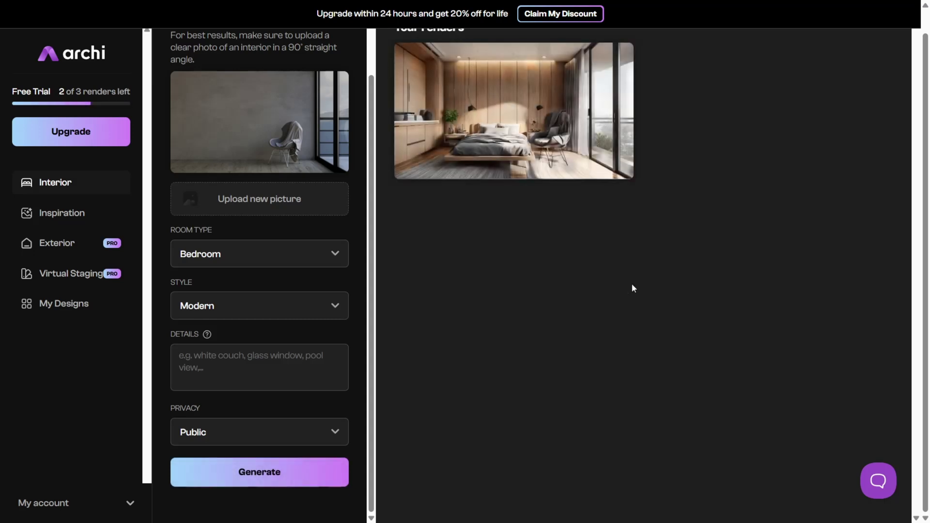
Generate a bedroom render with the detail 'matte concrete floor'
mouse_move(545, 136)
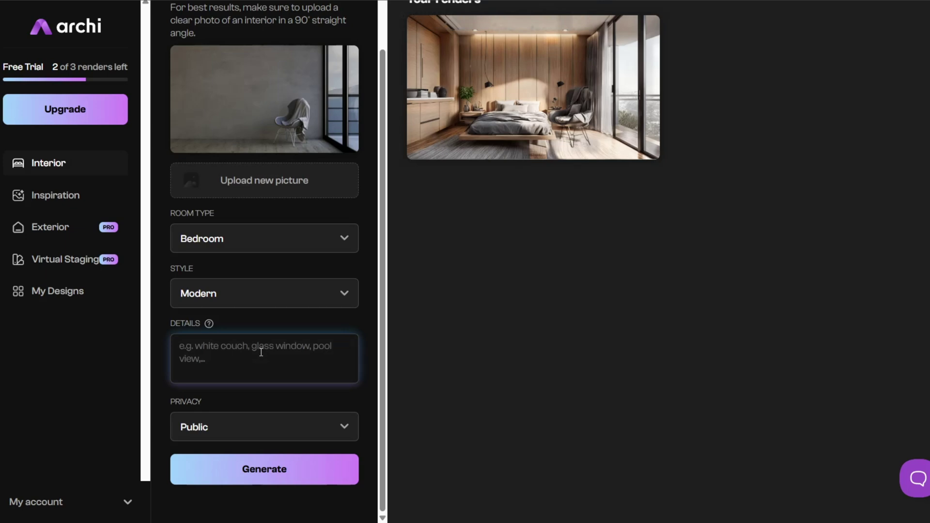
text(matte concrete floor)
click(304, 462)
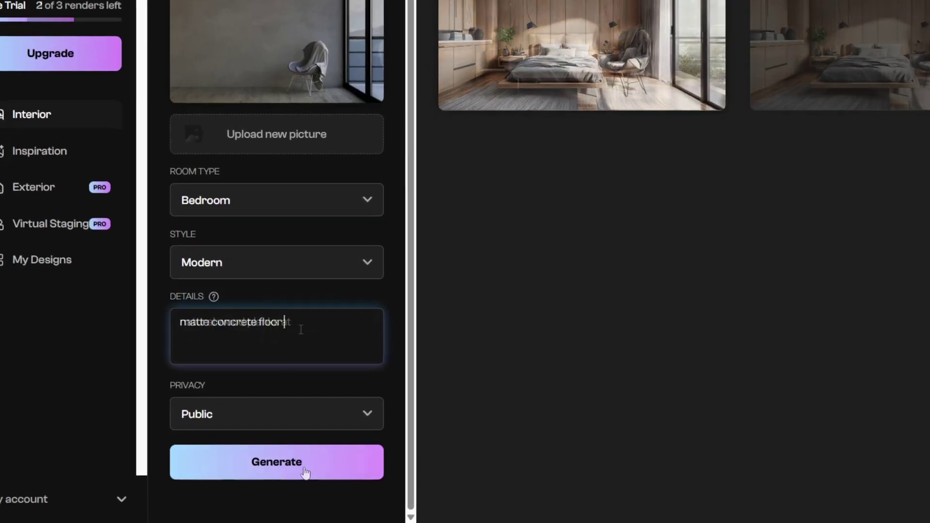
Replace the details with 'natural wood planks at f…' and enlarge the first render
triple_click(301, 330)
text(natural wood planks at floor)
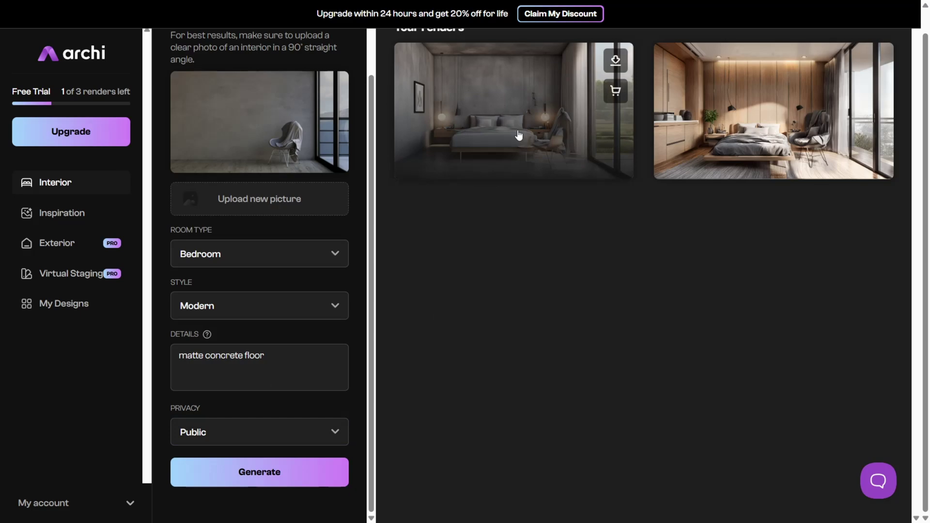
click(543, 164)
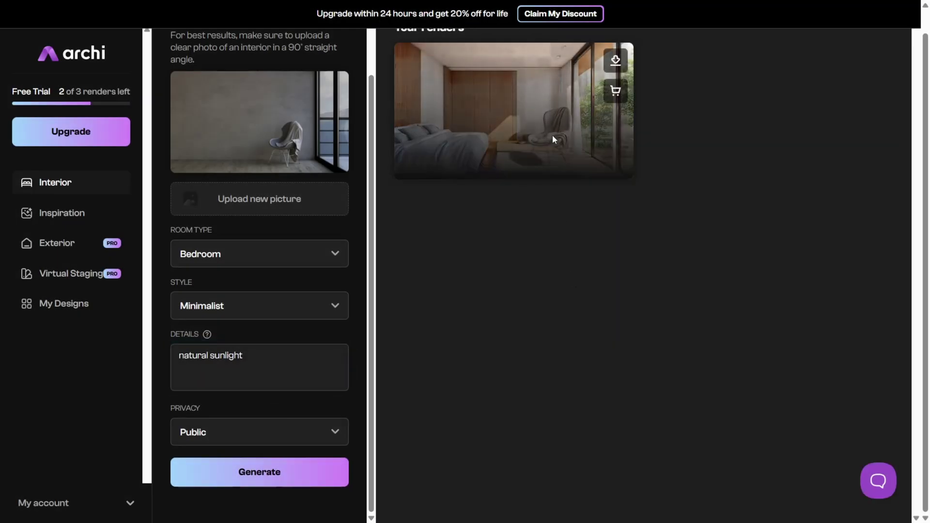
View the bedroom and bathroom renders full size, then enlarge the wood-panelled kitchen render
click(555, 140)
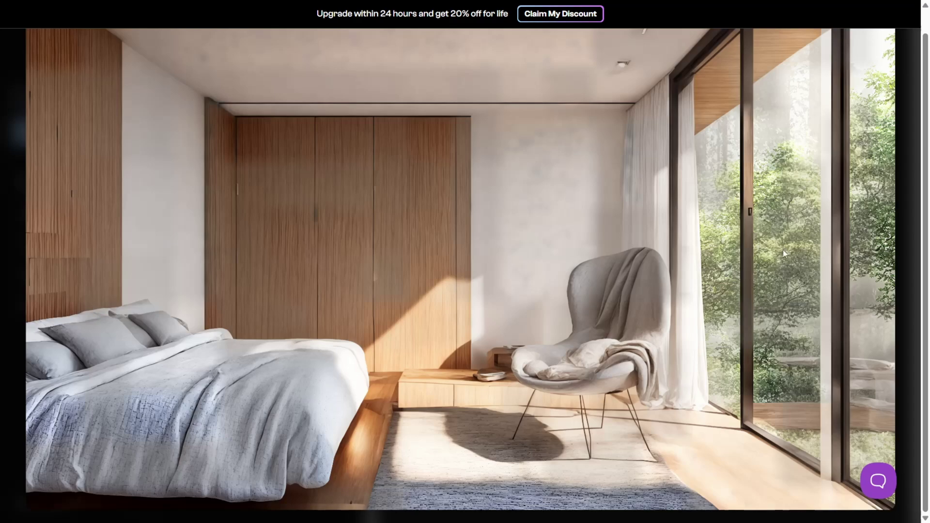
click(385, 443)
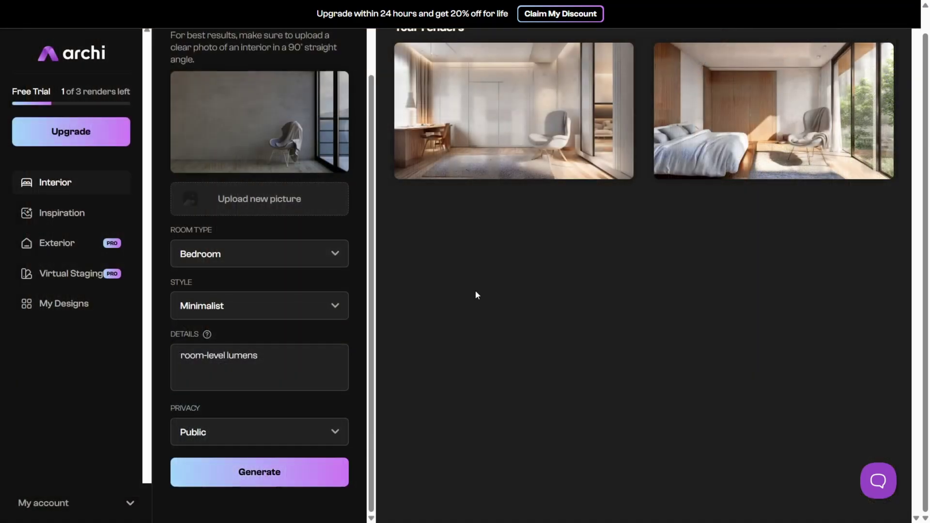
click(507, 137)
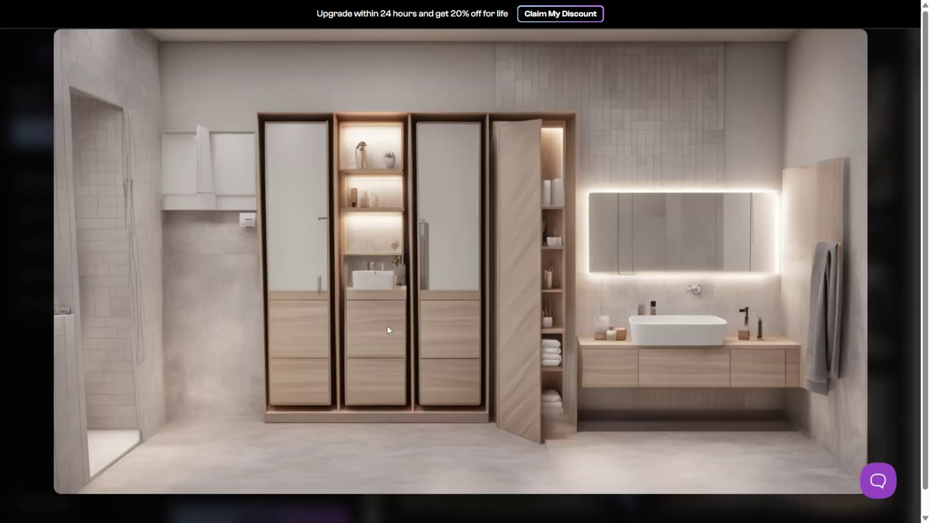
click(346, 519)
click(730, 329)
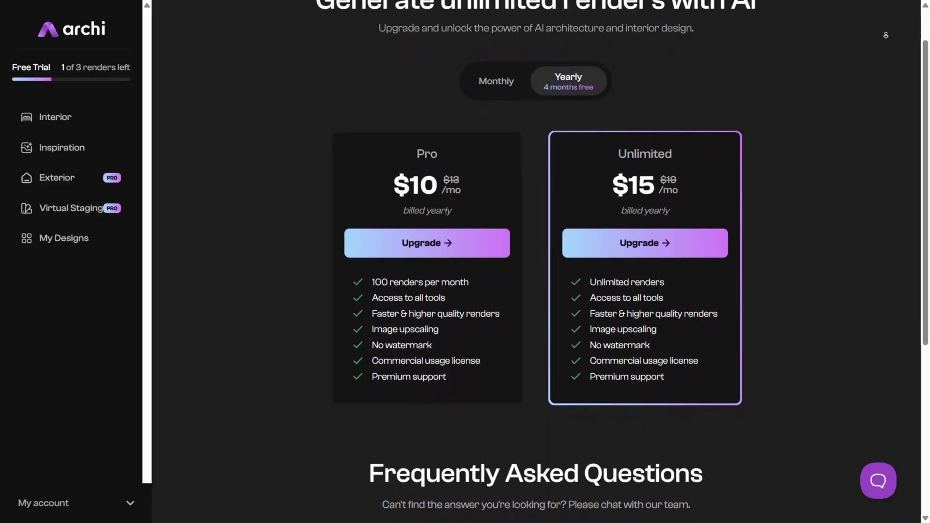
Scroll through Archi's upgrade plans: yearly Pro at $10/mo and Unlimited at $15/mo
scroll(536, 262, down, 1)
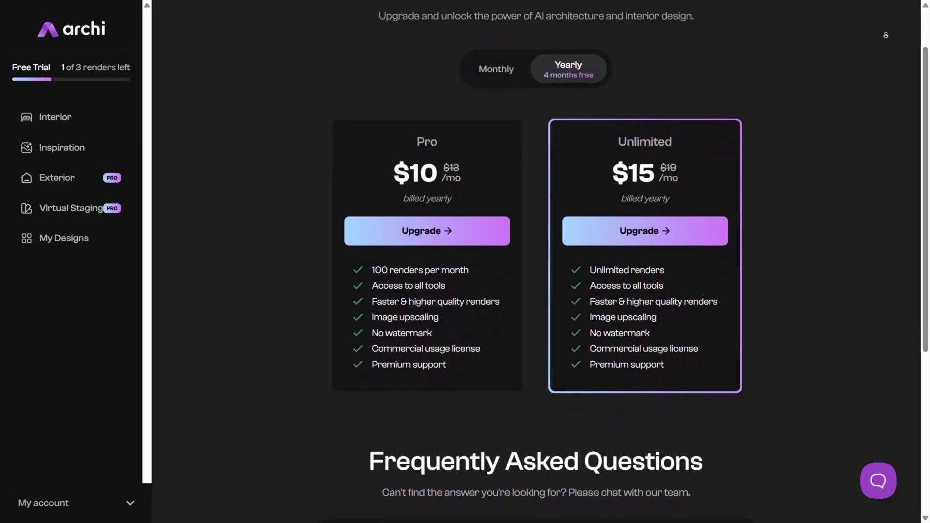
scroll(536, 261, down, 1)
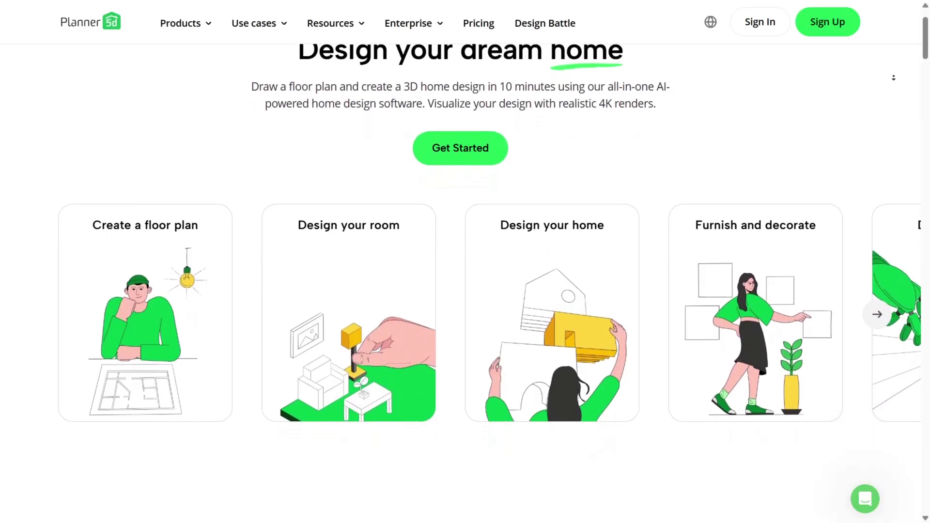
Scroll past the feature cards and press logos to the create-or-upload floor plan section
scroll(894, 77, down, 2)
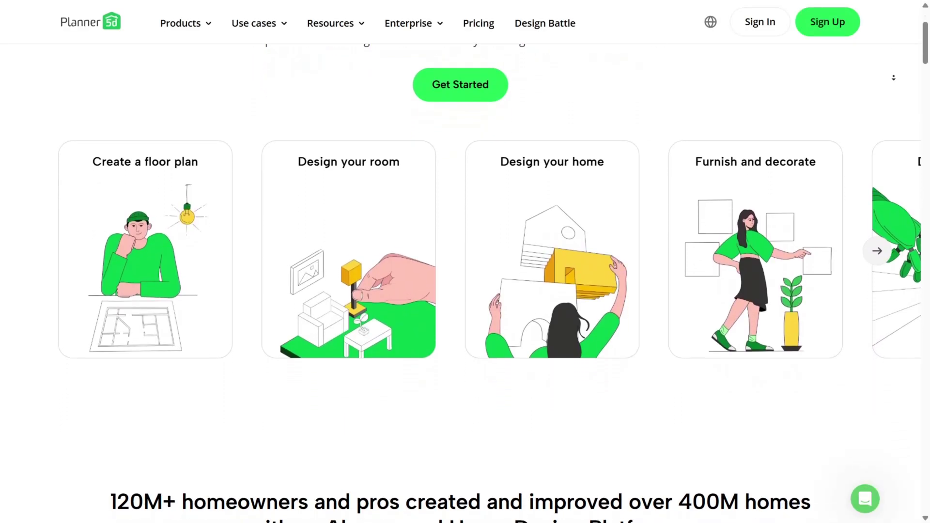
scroll(466, 262, down, 2)
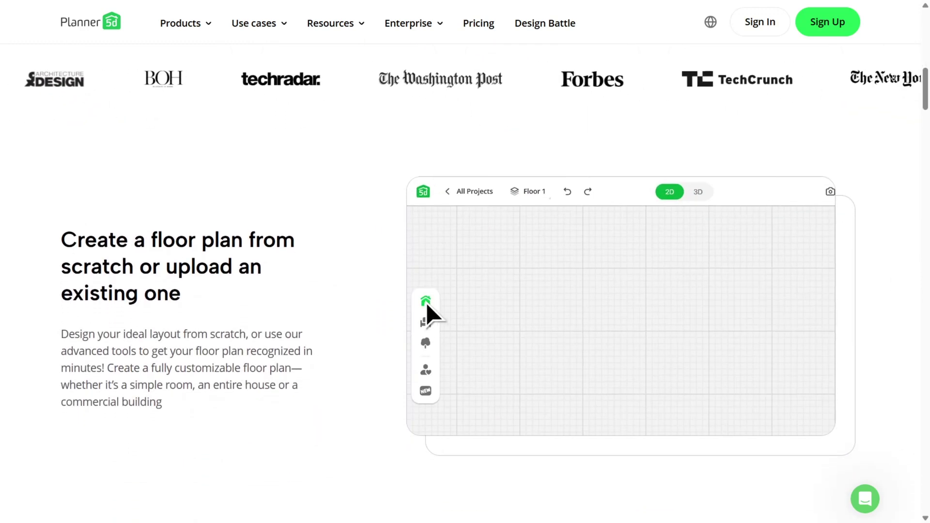
scroll(894, 77, down, 2)
scroll(894, 77, down, 2)
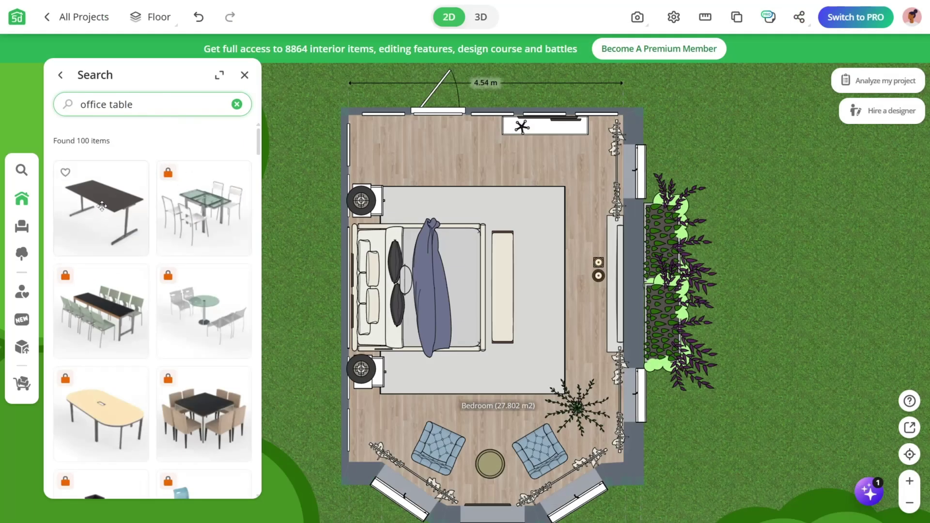
Drop the office table and a computer from the PC results onto the desk, then search 'Office'
drag(102, 206, 204, 220)
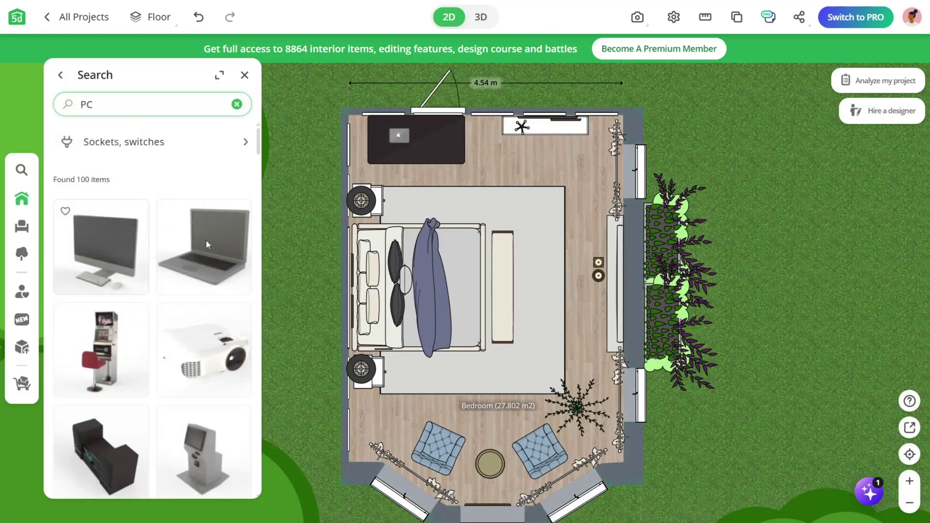
drag(97, 354, 435, 166)
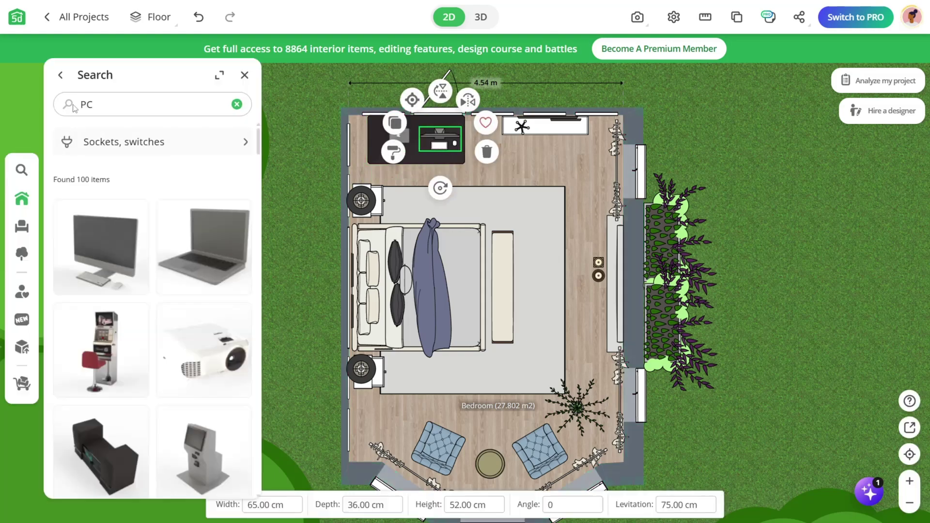
text(O)
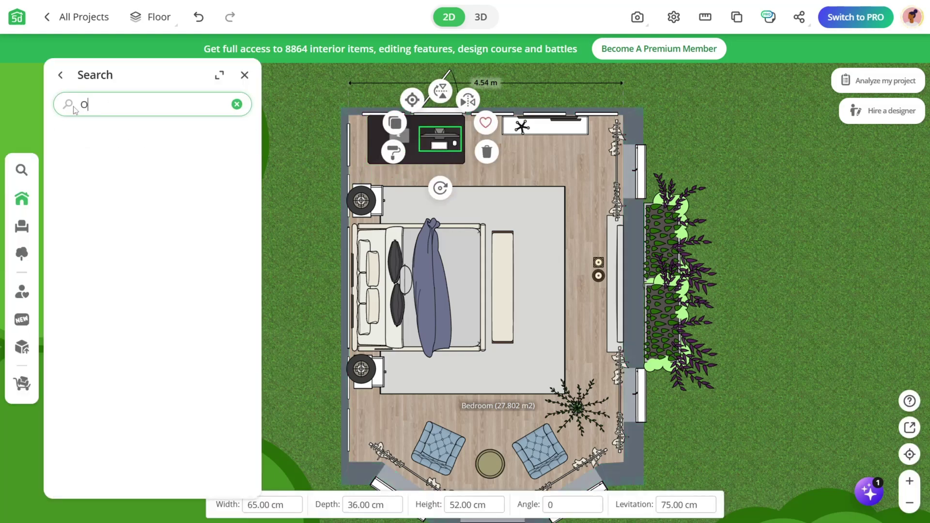
text(ffice)
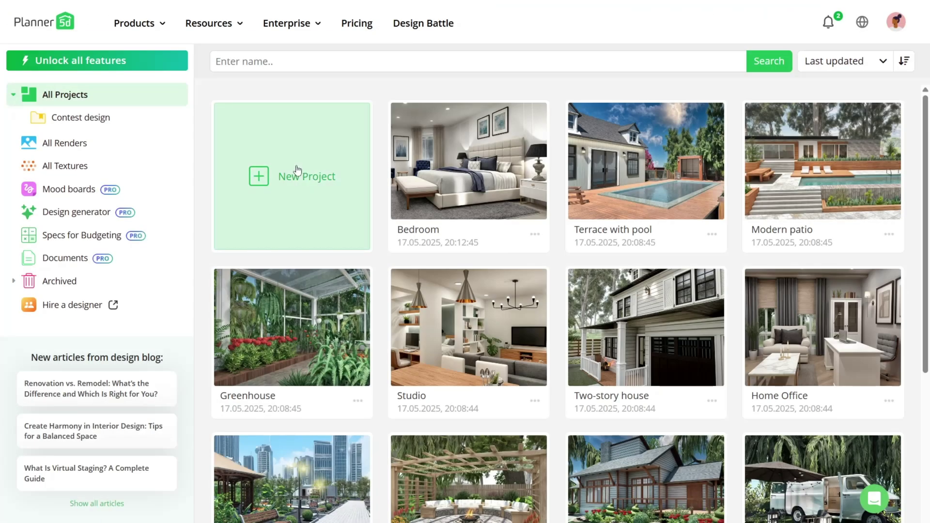
Start a new project from the furnished bedroom template
click(304, 175)
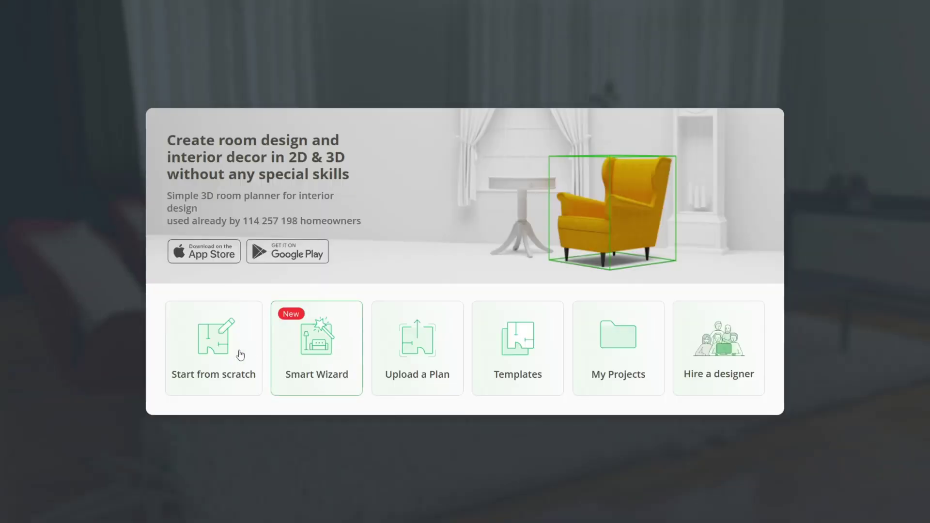
click(486, 390)
click(498, 380)
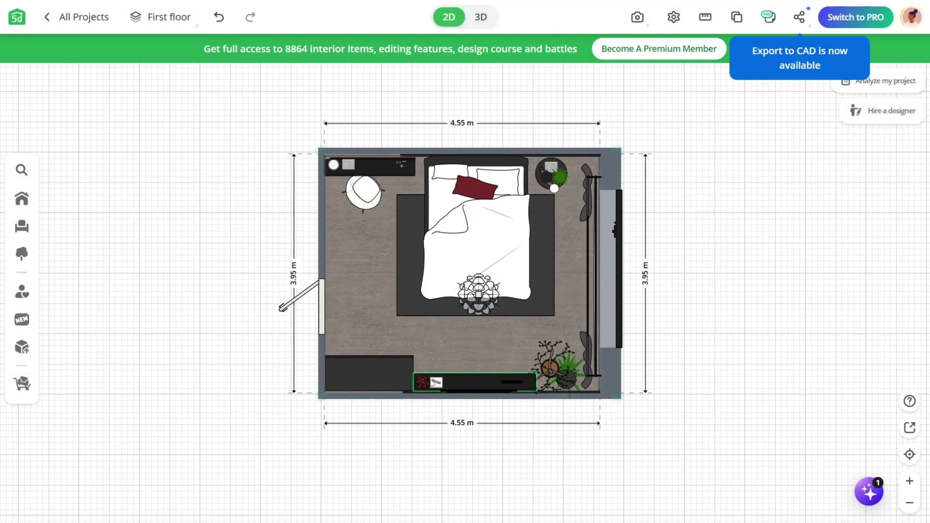
Reposition the dark cabinet and the round chair, and select the top-left wall shelf
click(398, 380)
mouse_move(400, 364)
mouse_down()
mouse_move(386, 361)
mouse_move(394, 366)
mouse_up()
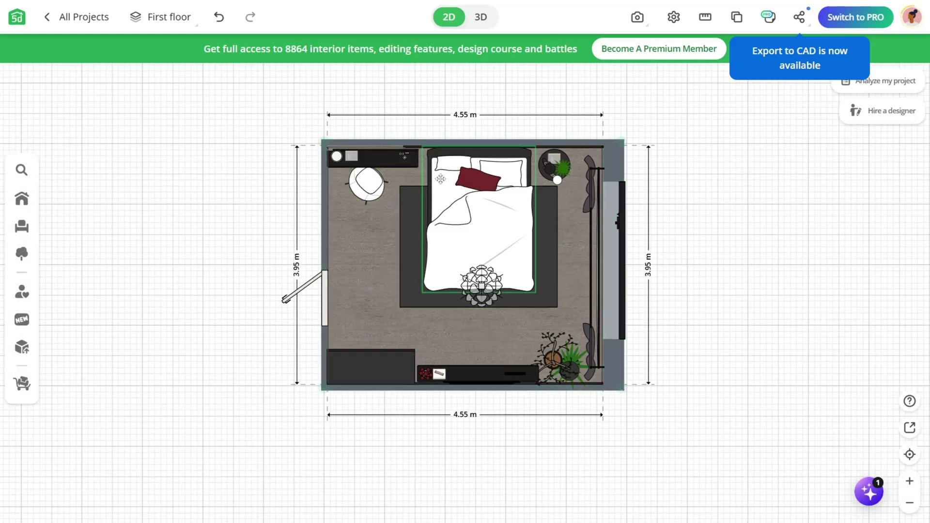
click(376, 161)
drag(375, 180, 374, 181)
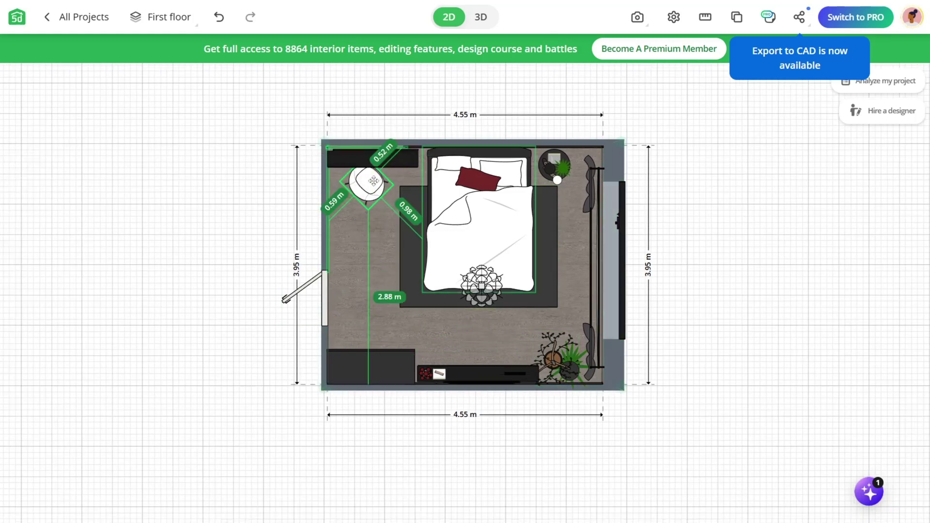
click(393, 161)
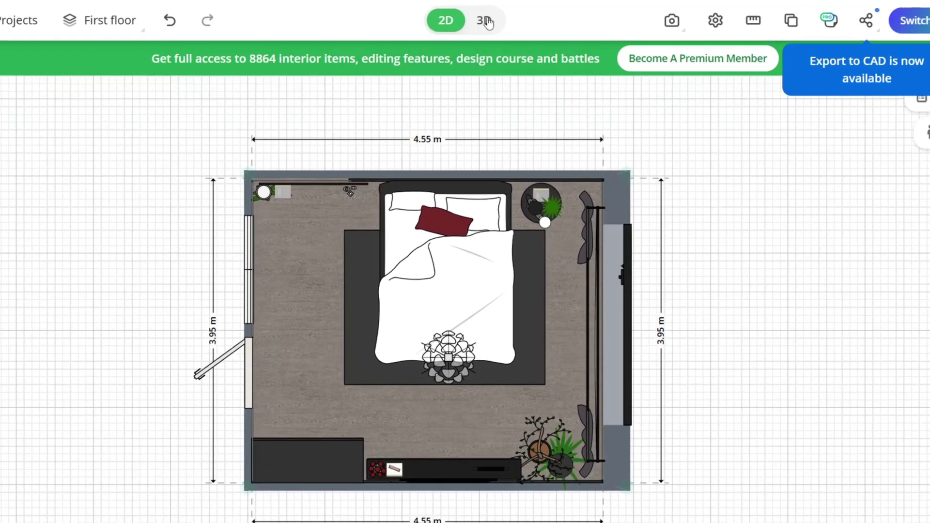
Show the bedroom in 3D, swing the door open, and orbit and zoom toward it
click(485, 20)
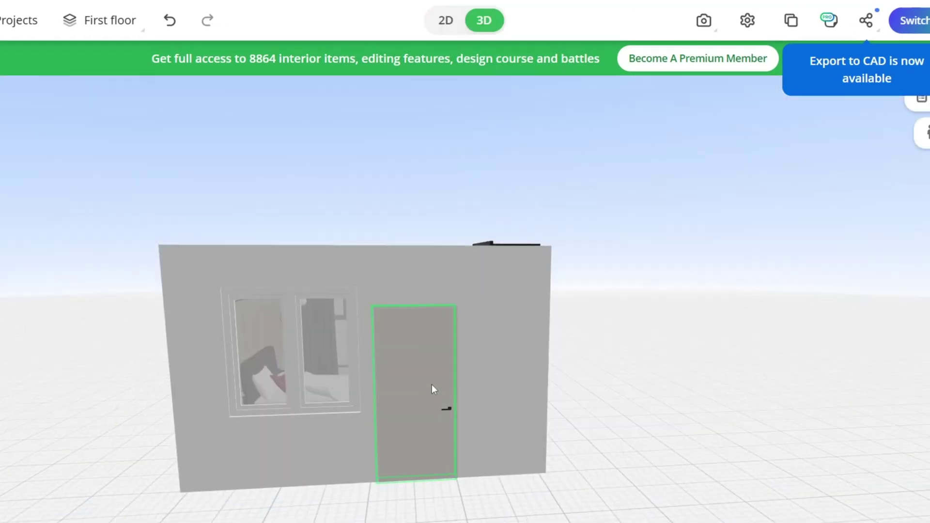
click(433, 389)
click(404, 424)
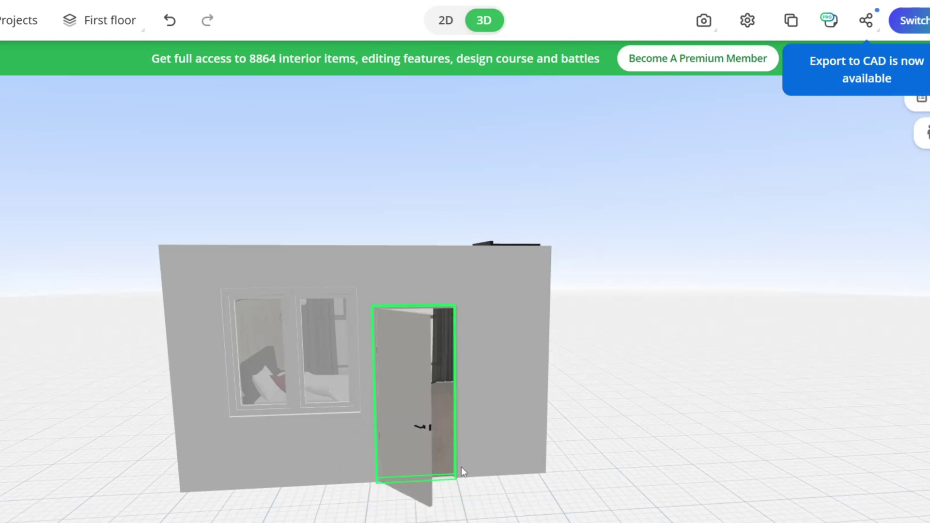
drag(537, 484, 488, 461)
scroll(488, 459, up, 5)
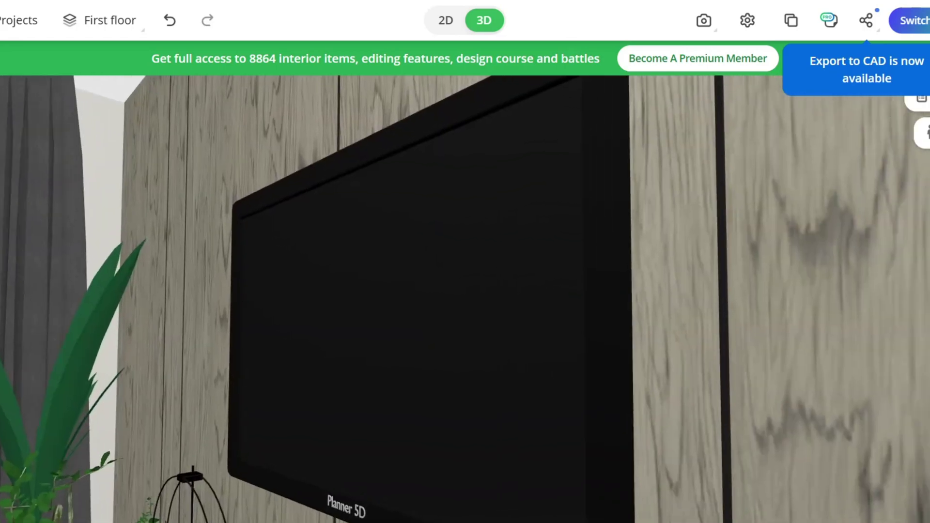
Back in 2D, move the dark desk into the top-left corner and show wall material choices
click(445, 20)
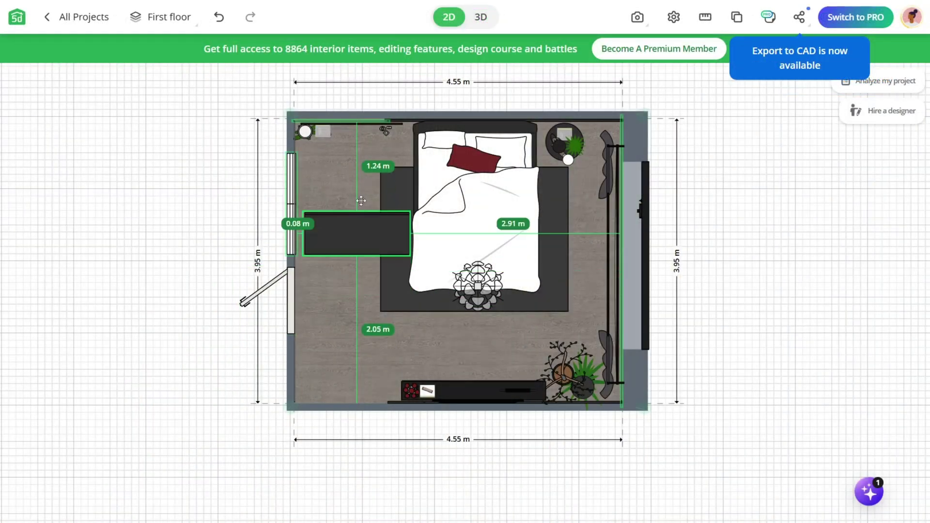
drag(362, 200, 359, 140)
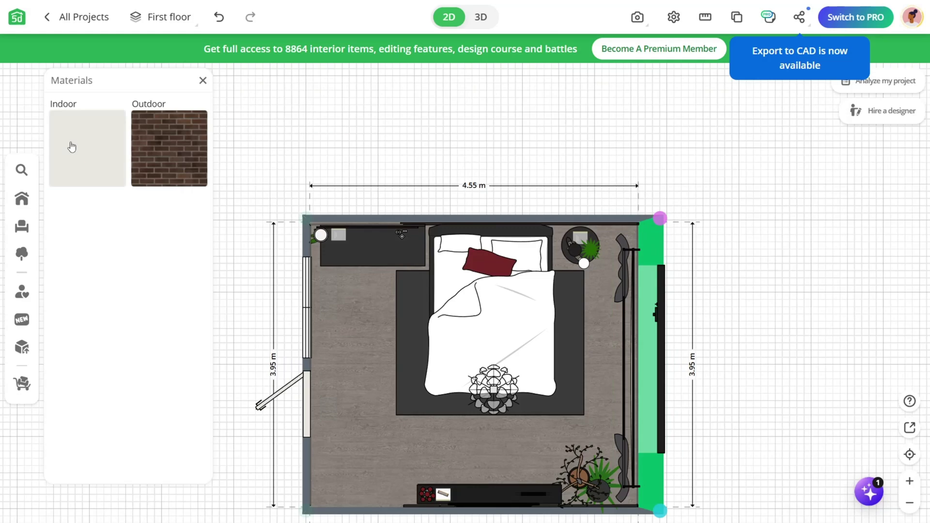
click(72, 147)
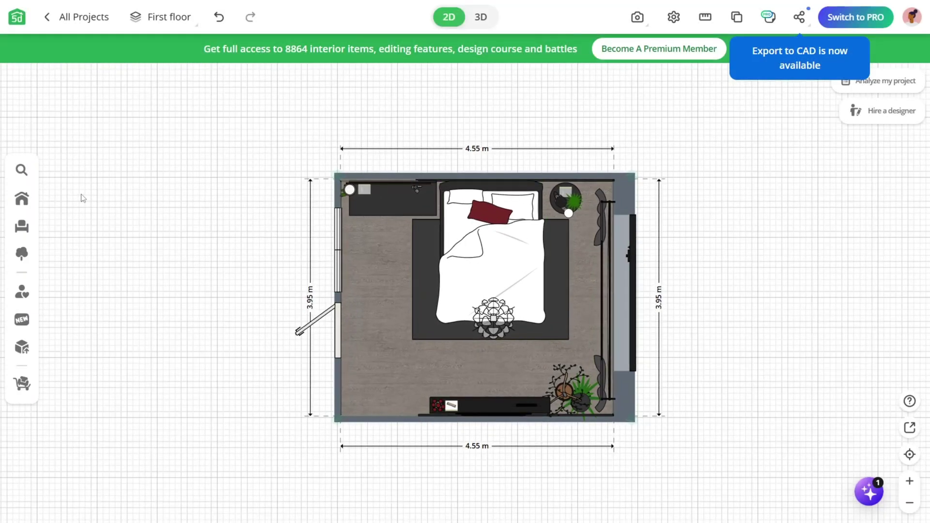
Browse the Build, Furnish and Outdoor catalog sections
click(20, 199)
scroll(127, 229, down, 8)
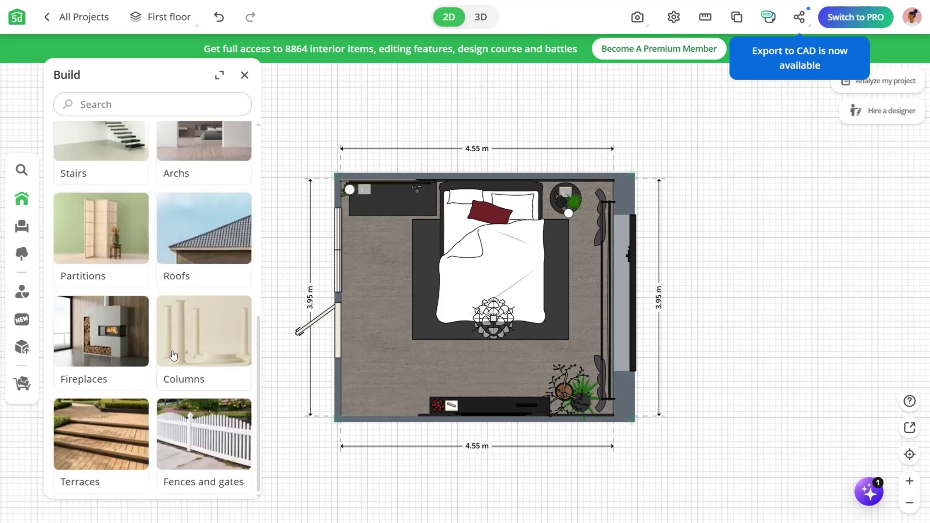
click(21, 228)
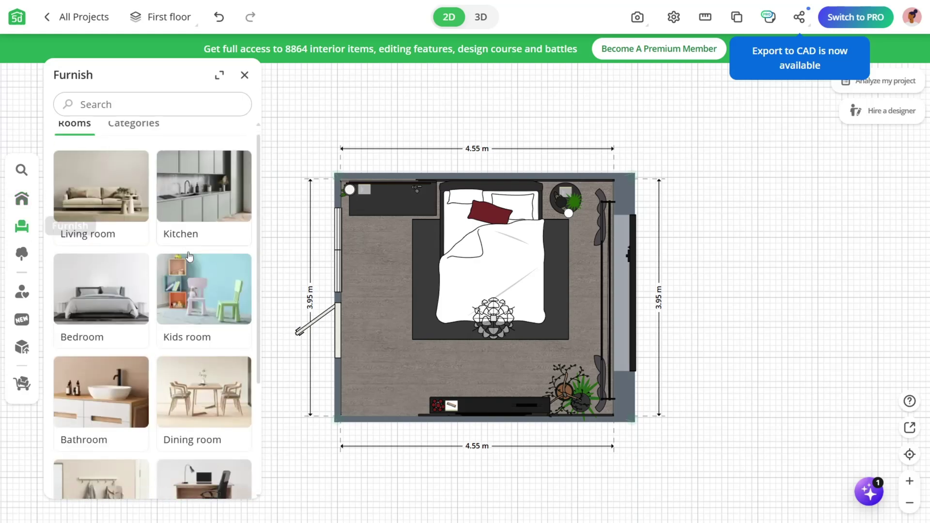
scroll(185, 293, down, 3)
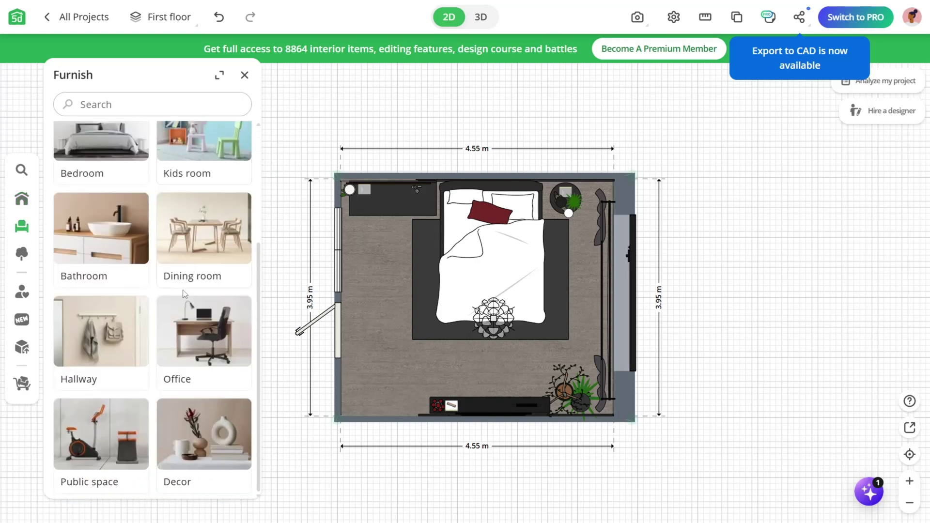
click(23, 255)
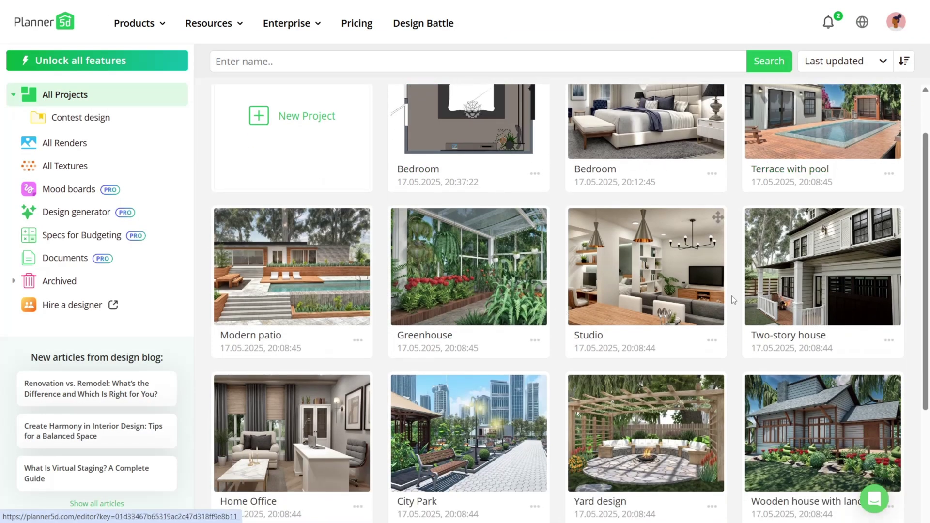
scroll(456, 332, down, 3)
scroll(740, 328, down, 1)
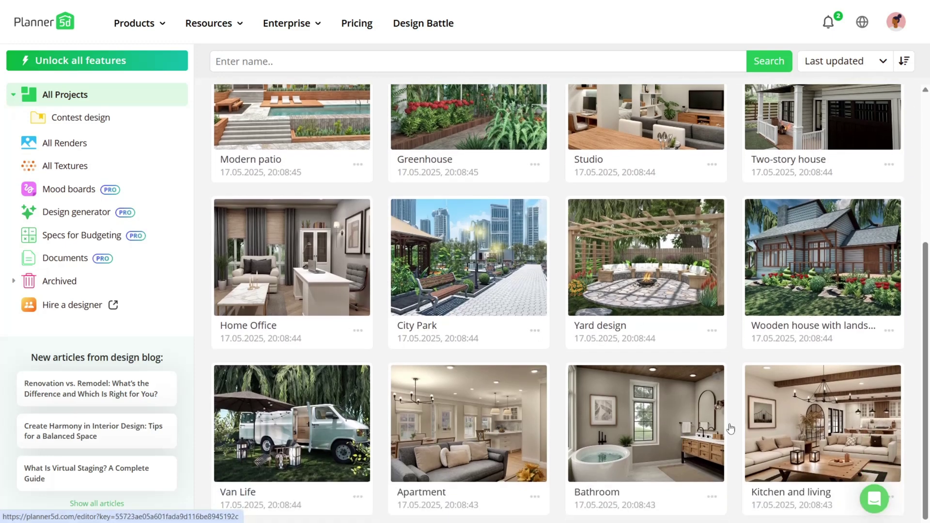
scroll(282, 305, up, 4)
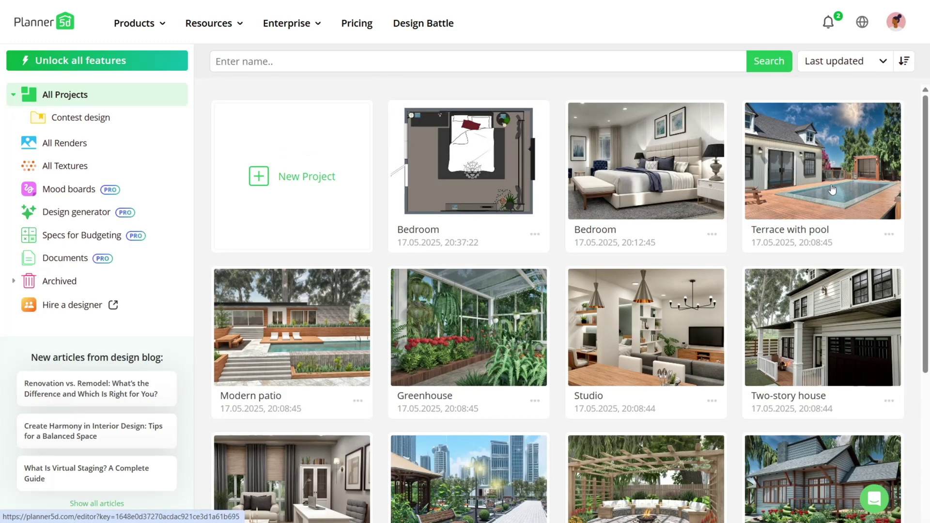
click(535, 234)
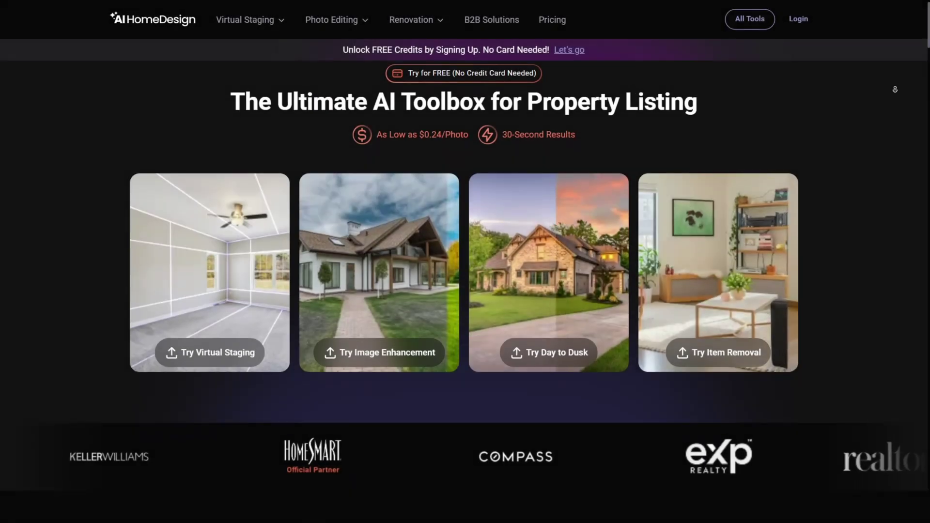
Scroll down through the AI HomeDesign landing page toward its full tool list
scroll(465, 272, down, 1)
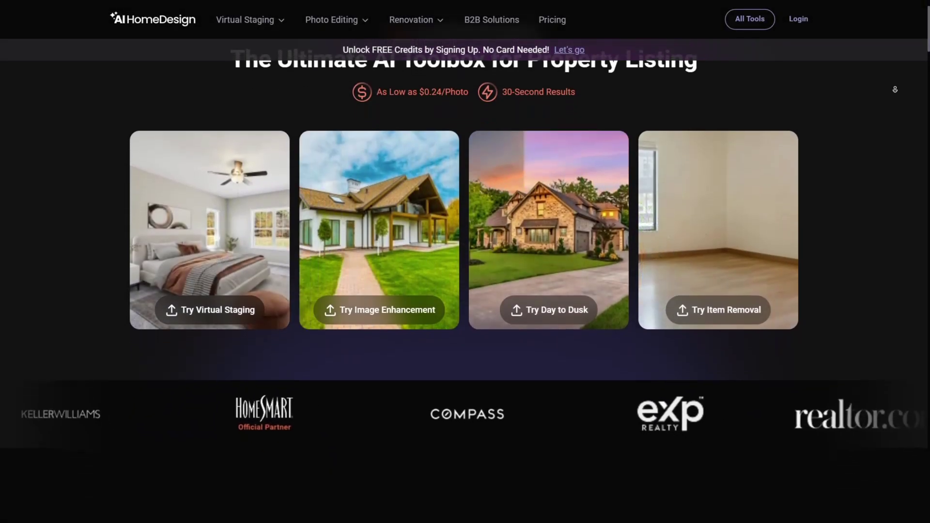
scroll(466, 262, down, 1)
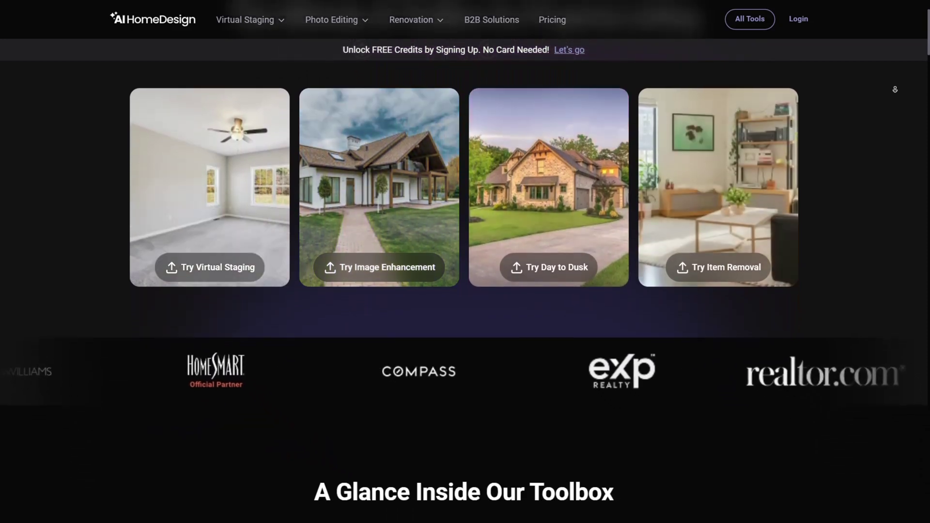
scroll(465, 262, down, 1)
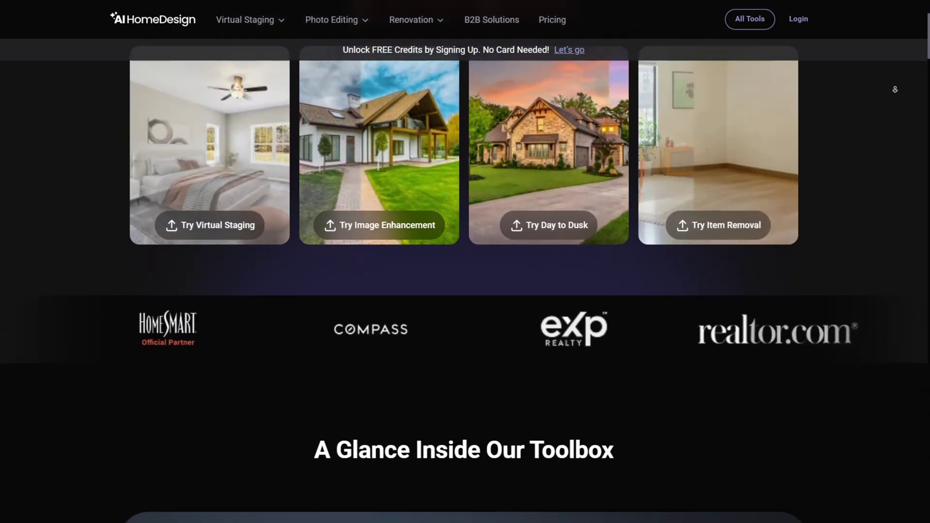
scroll(465, 262, down, 1)
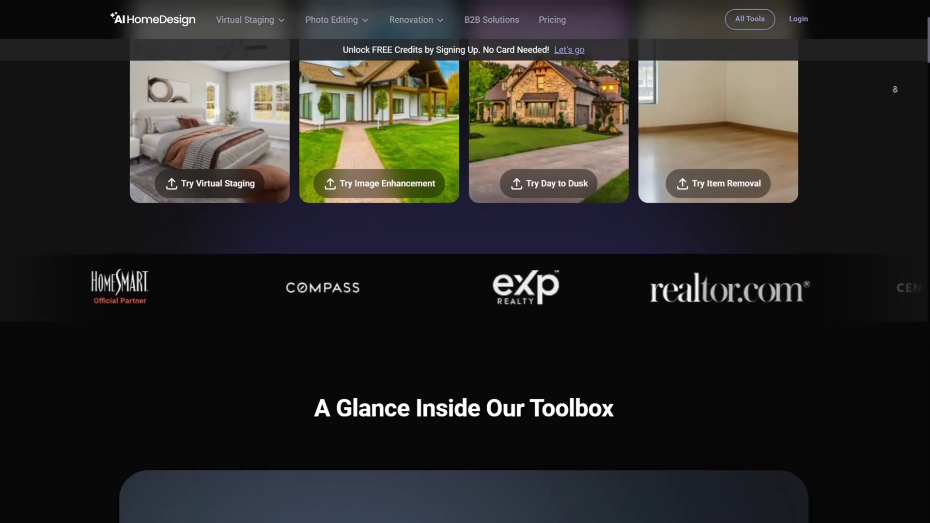
scroll(465, 261, down, 1)
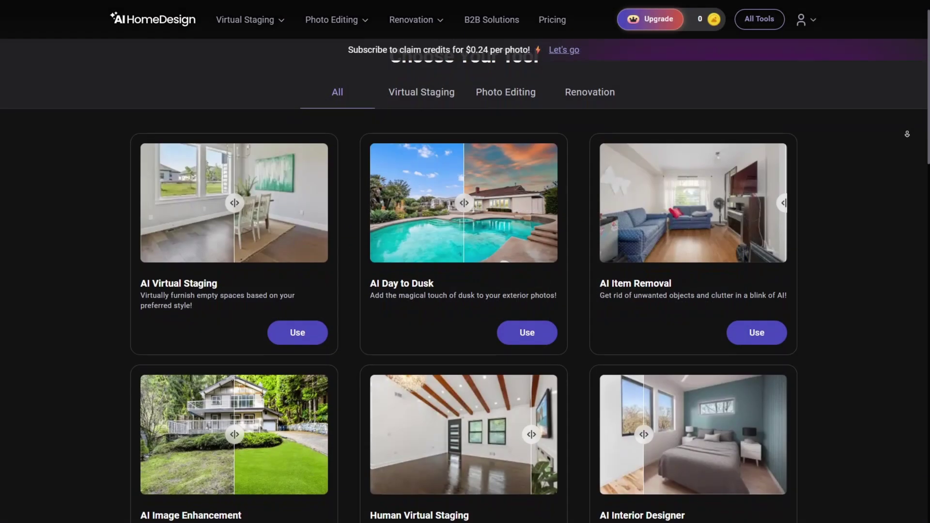
scroll(466, 262, down, 1)
scroll(465, 262, down, 2)
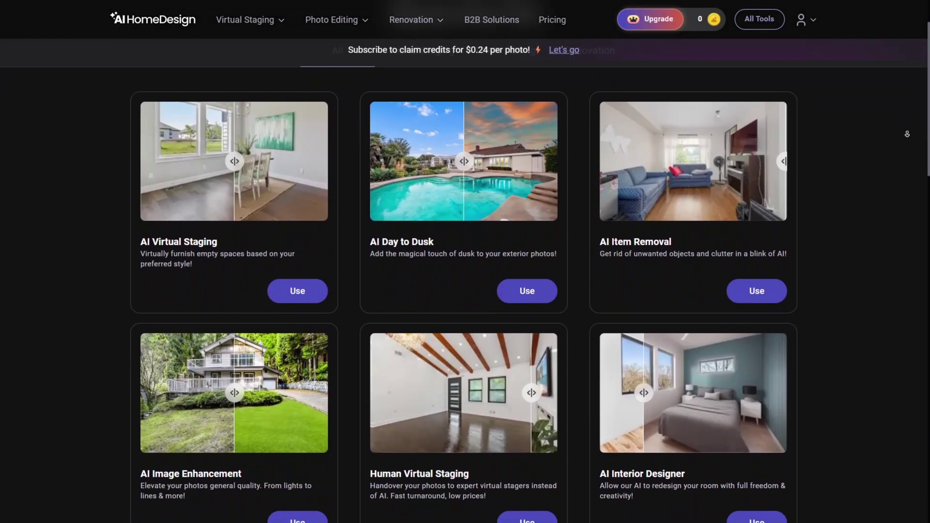
scroll(465, 262, down, 2)
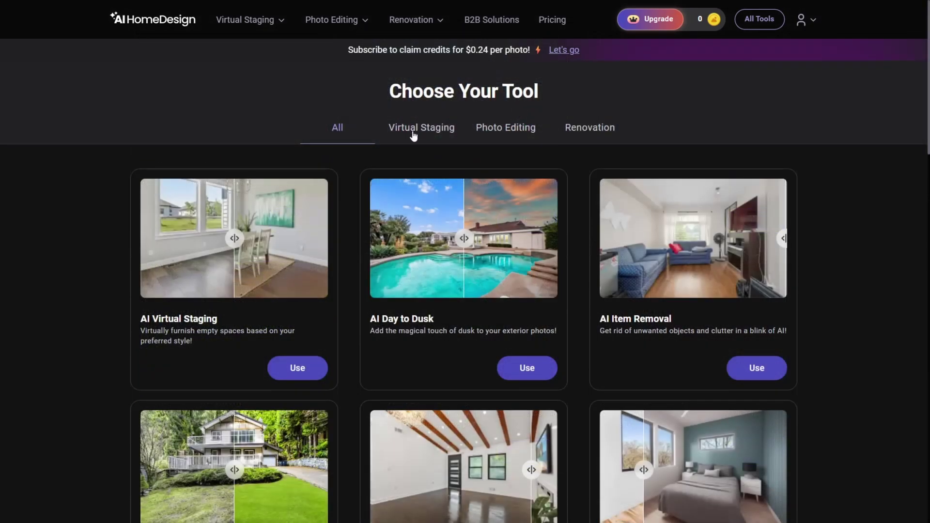
Filter the tool grid by Virtual Staging, Photo Editing and Renovation in turn
click(415, 137)
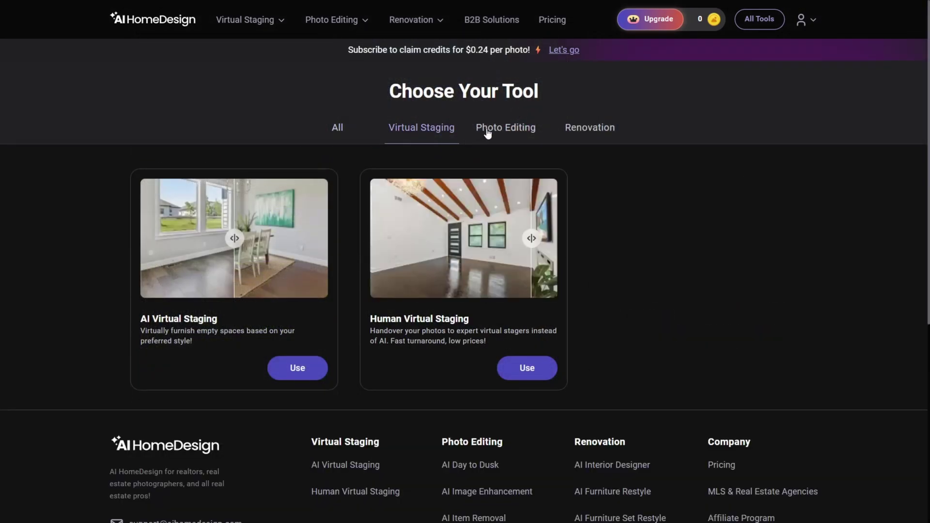
click(488, 135)
click(592, 134)
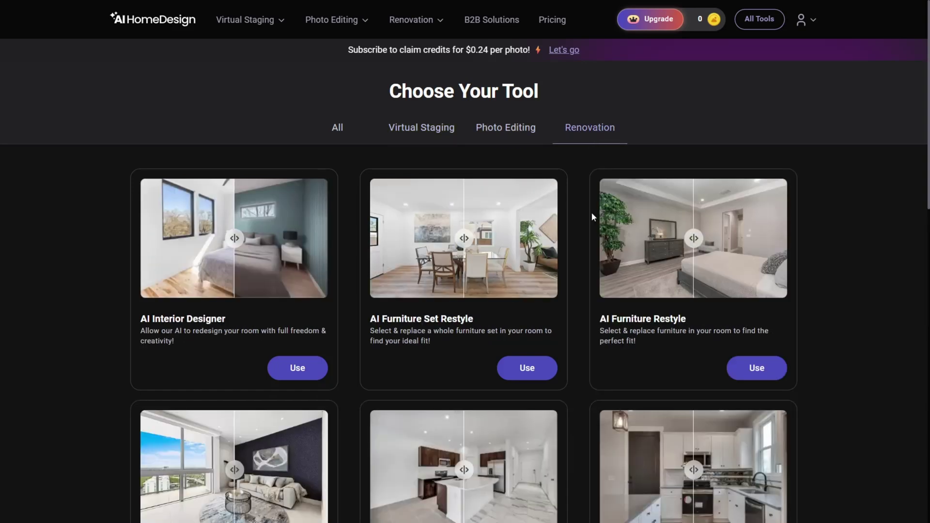
Choose Bedroom as the space for the empty room photo
scroll(870, 339, down, 5)
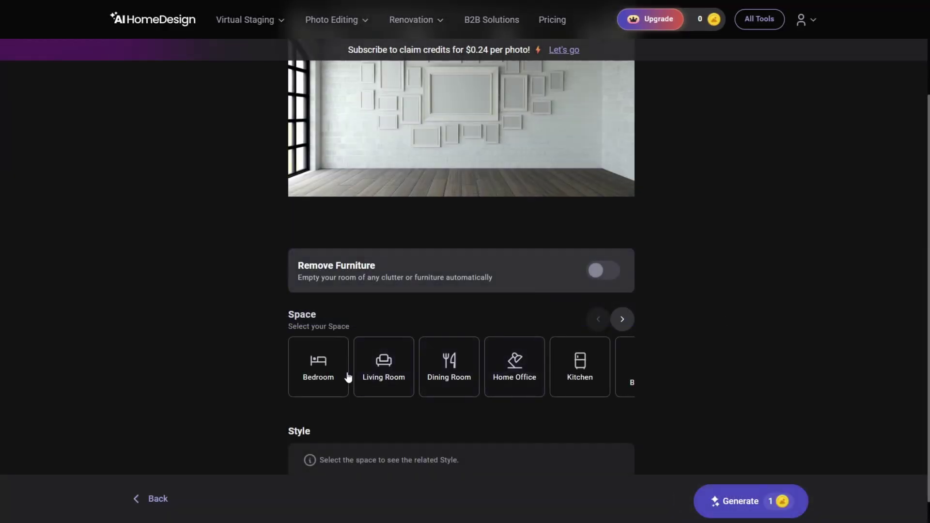
click(327, 380)
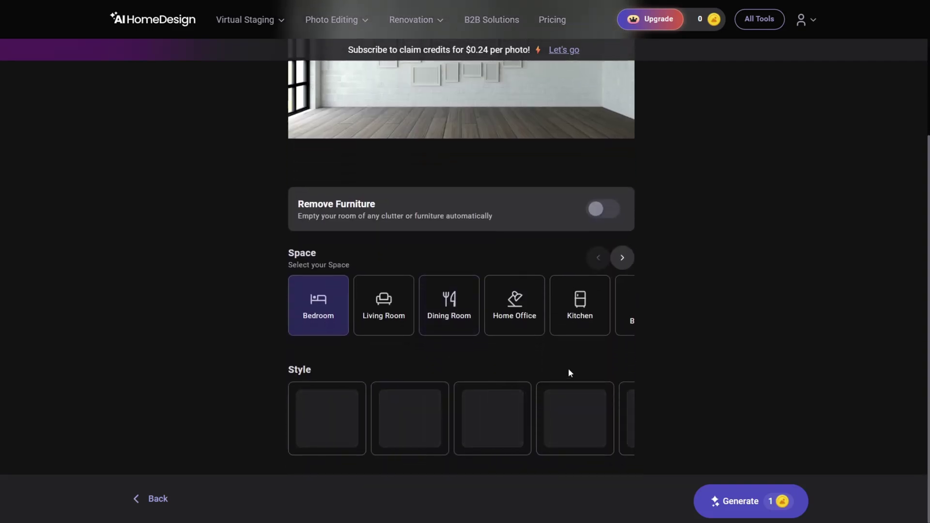
scroll(456, 375, down, 1)
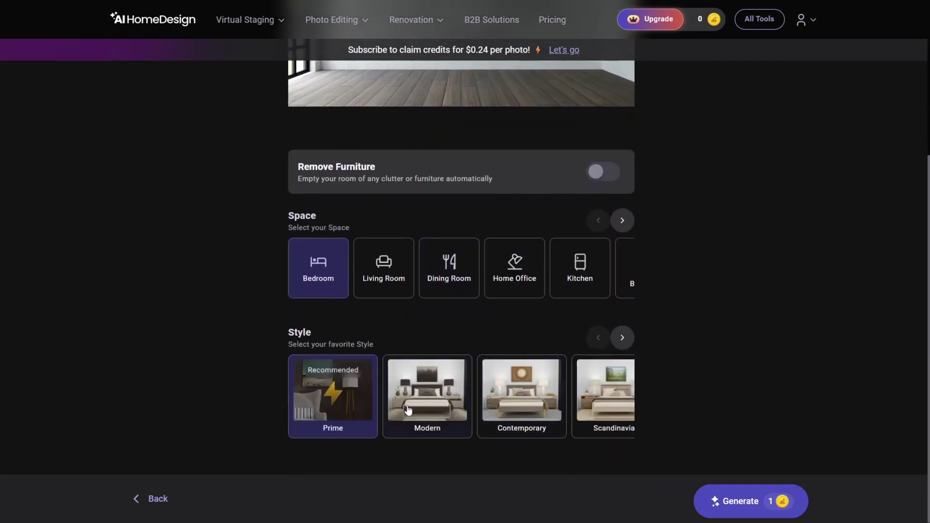
scroll(603, 394, up, 2)
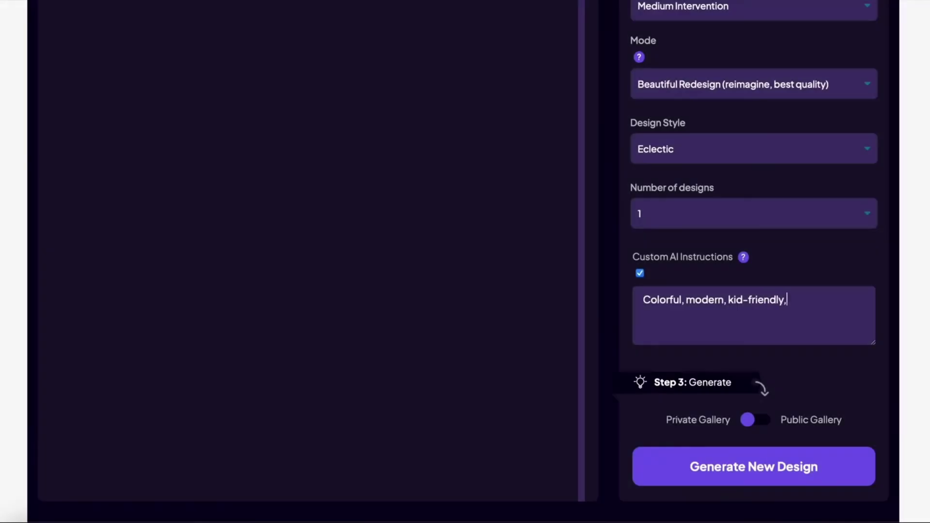
Complete the custom instructions ('…symmetric'), generate the redesign, and enlarge the After image
text(ymmetric)
click(754, 466)
scroll(732, 366, up, 10)
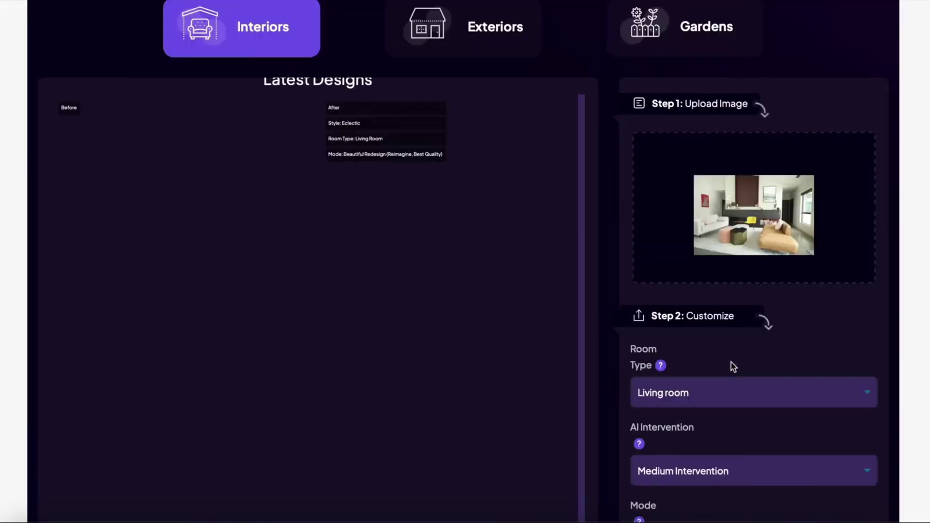
mouse_move(440, 132)
click(337, 185)
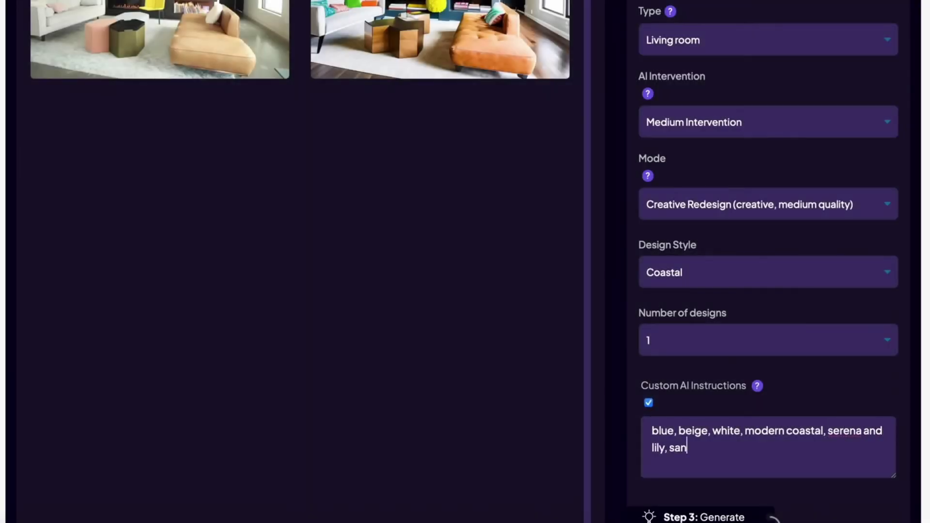
Add 'color, california' to the instructions, regenerate, and enlarge the new bedroom result
text(color, california)
scroll(768, 261, down, 3)
click(741, 478)
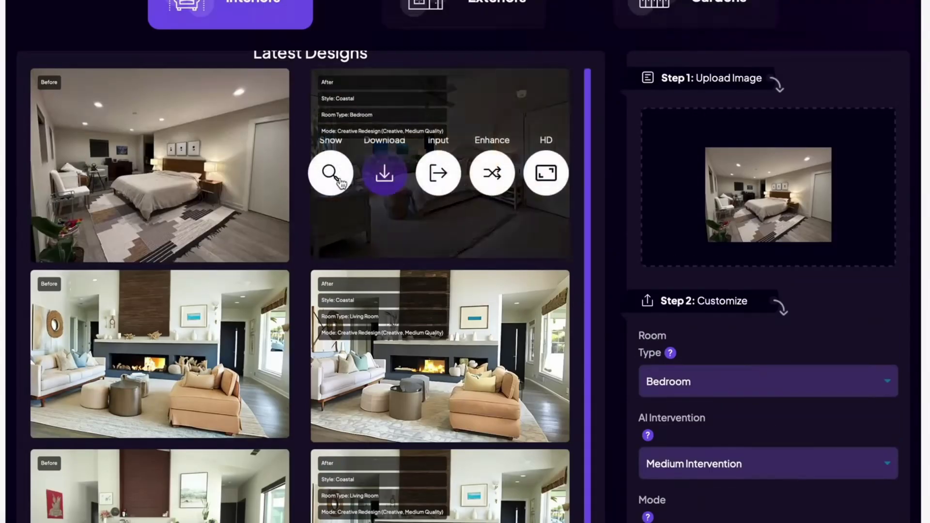
click(341, 183)
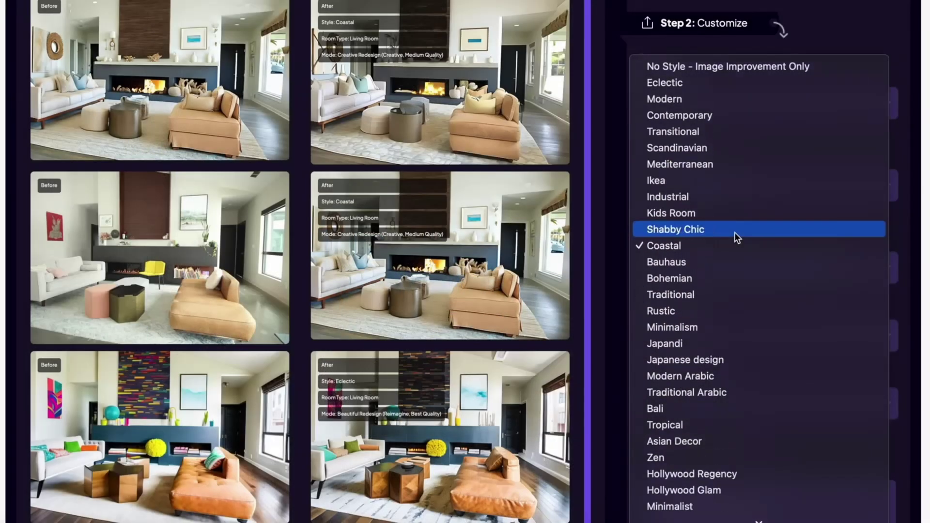
Set the design style to Postmodern and select all the custom instruction text
scroll(735, 231, down, 5)
scroll(727, 382, down, 8)
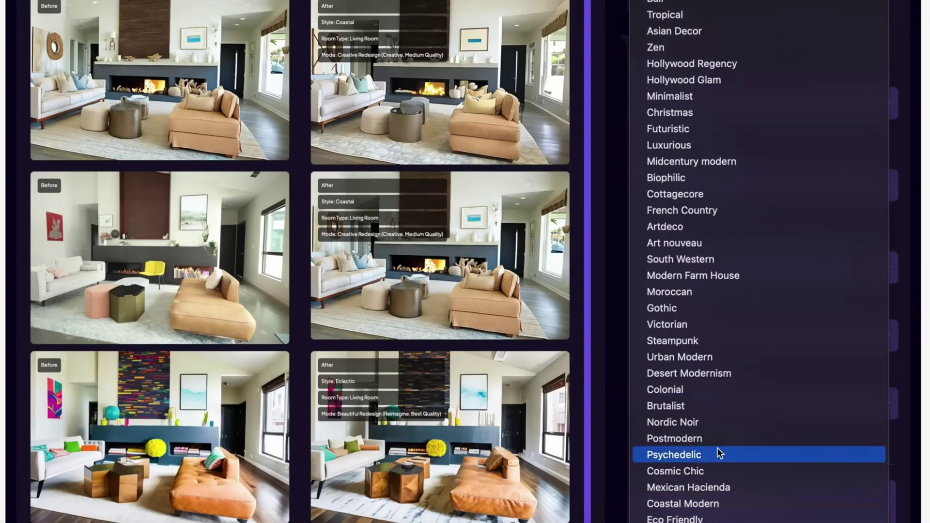
click(717, 441)
scroll(717, 441, down, 2)
triple_click(754, 441)
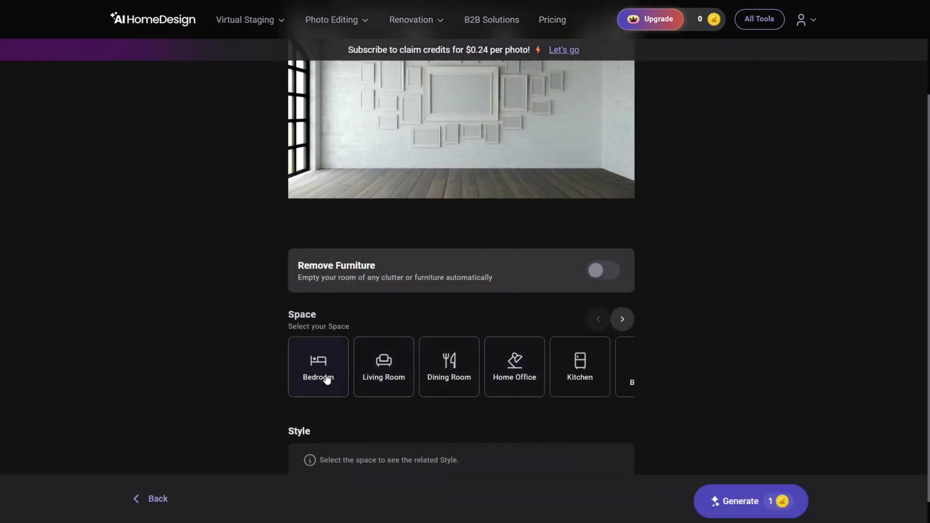
Choose Bedroom as the space for the empty room and page to the next styles
click(327, 380)
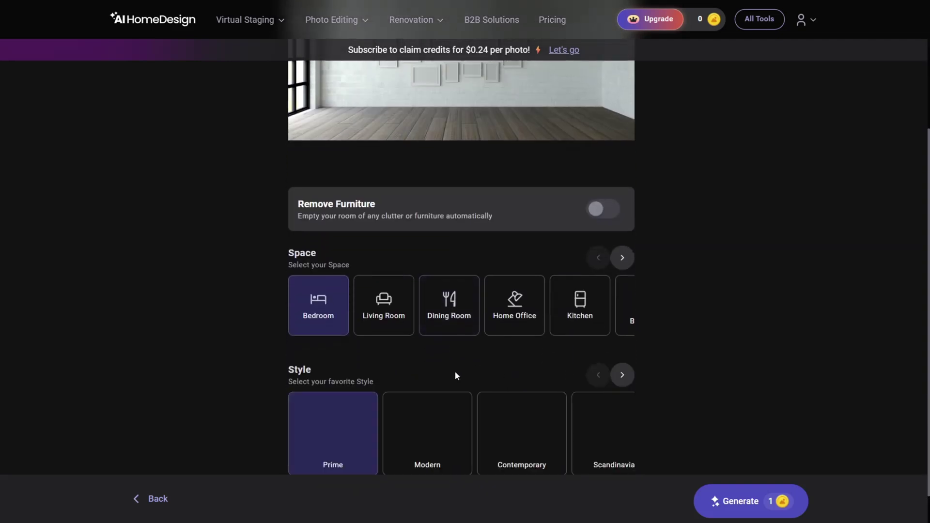
scroll(455, 376, down, 1)
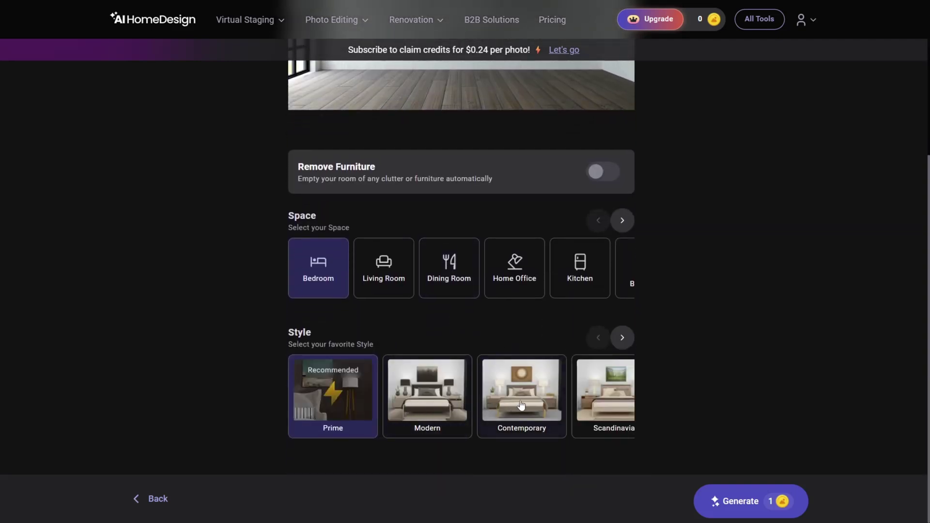
scroll(604, 393, up, 2)
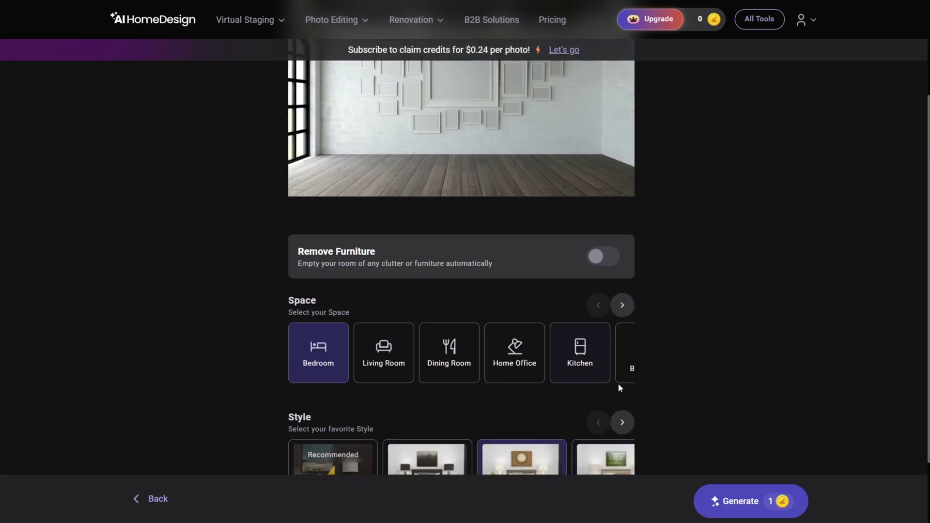
click(624, 423)
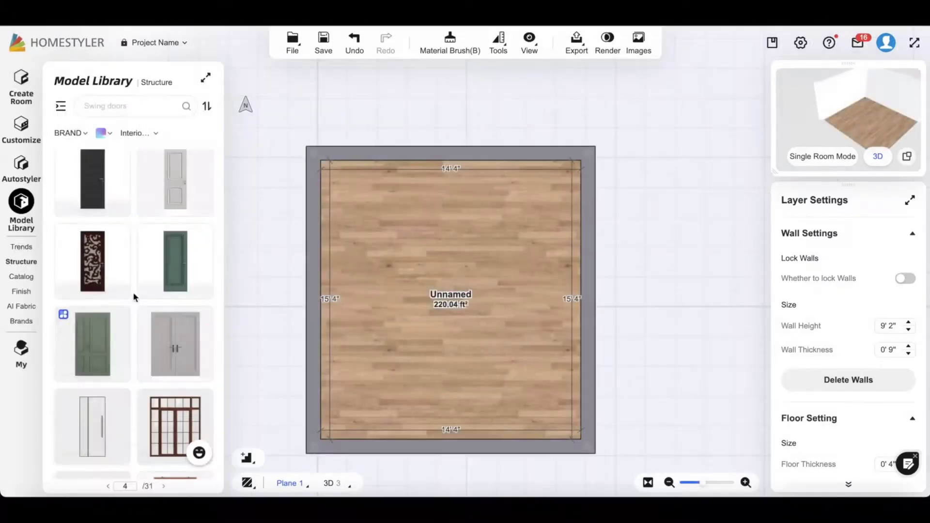
Place a green door in the room's bottom wall
click(92, 341)
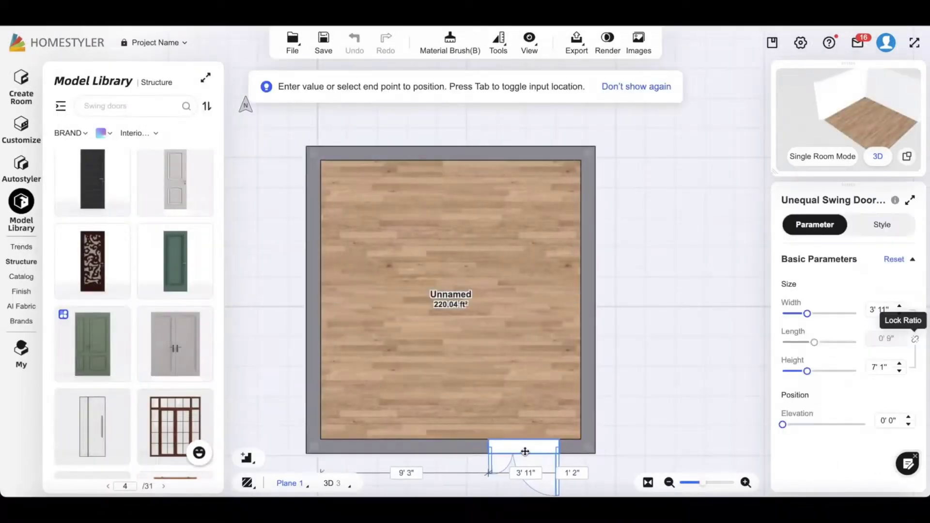
click(528, 452)
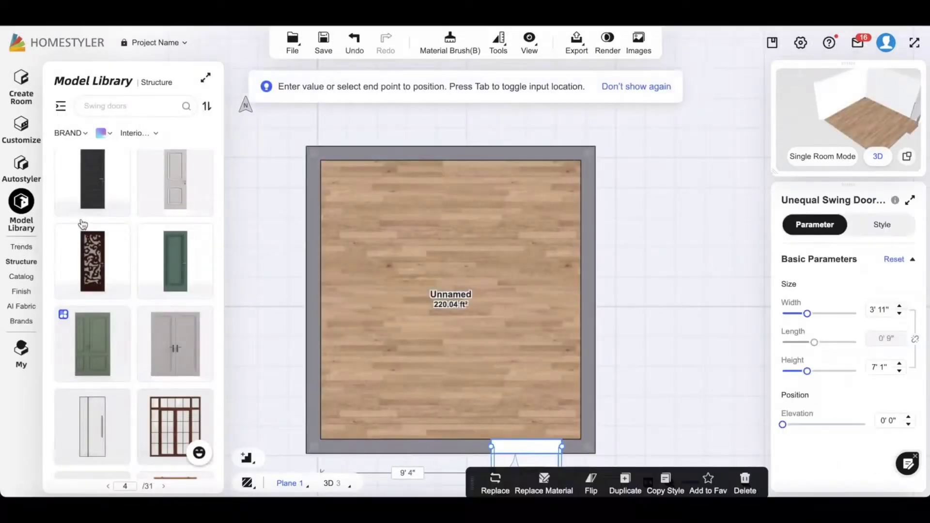
click(25, 277)
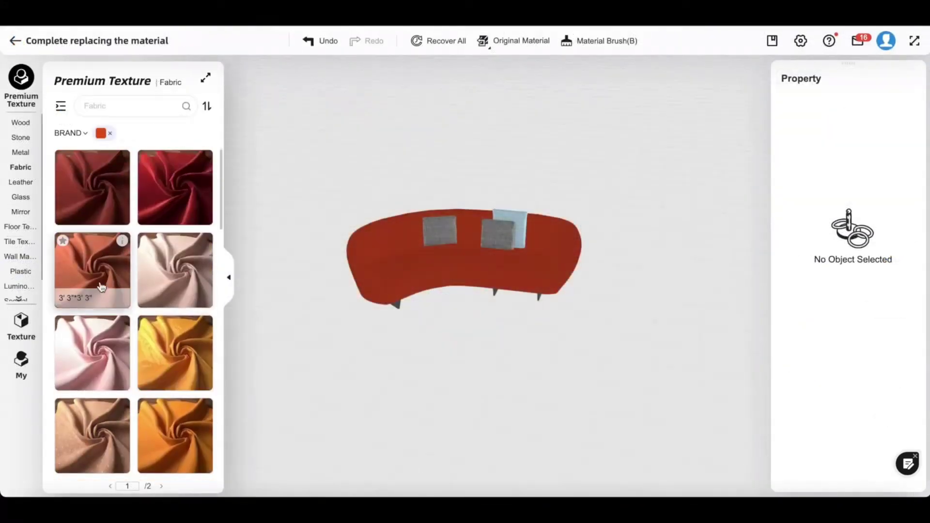
Re-cover the sofa in orange fabric and the blue cushion in white fabric
drag(104, 268, 391, 266)
click(250, 341)
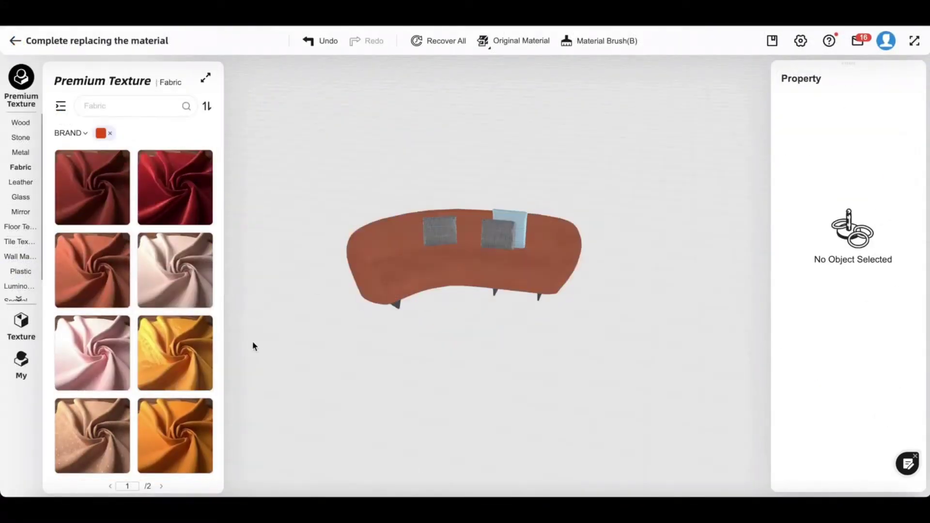
click(110, 134)
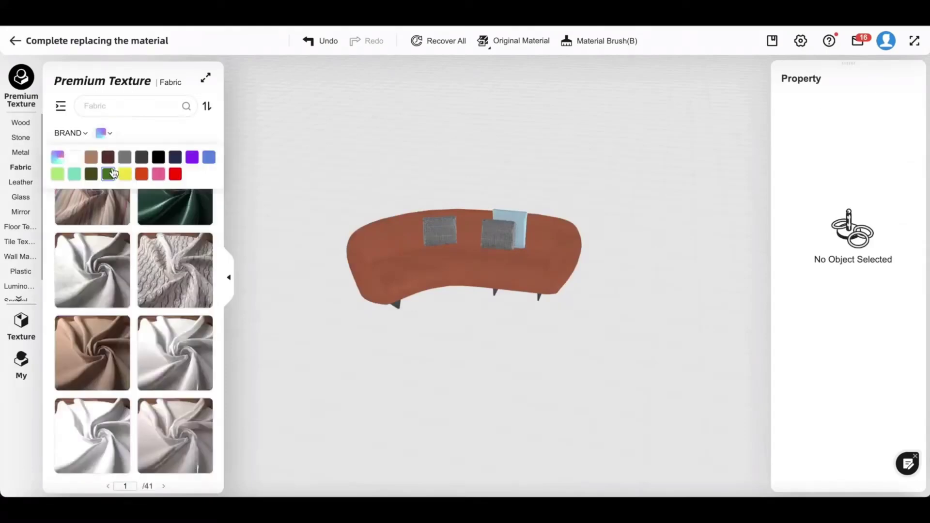
drag(105, 272, 515, 220)
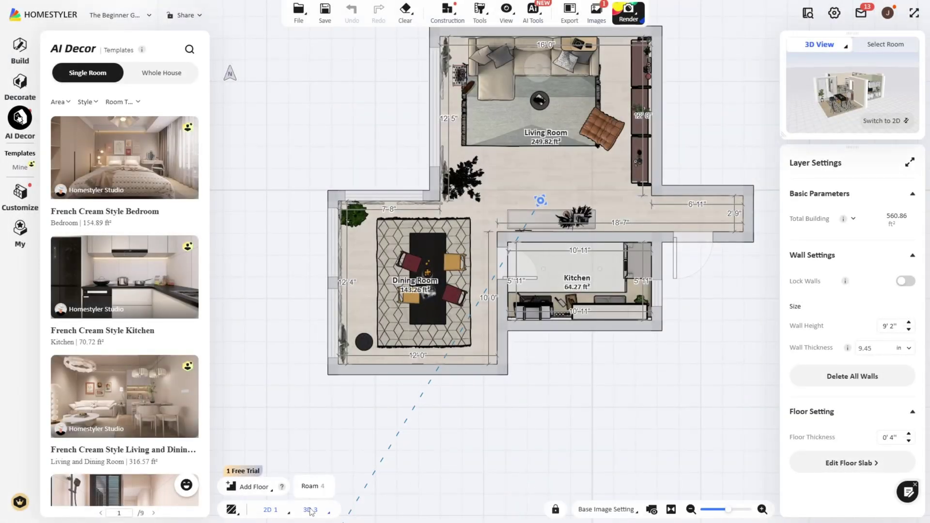
View the house in 3D from the kitchen side, adding then undoing an upper floor
click(310, 510)
drag(334, 486, 465, 443)
mouse_move(253, 494)
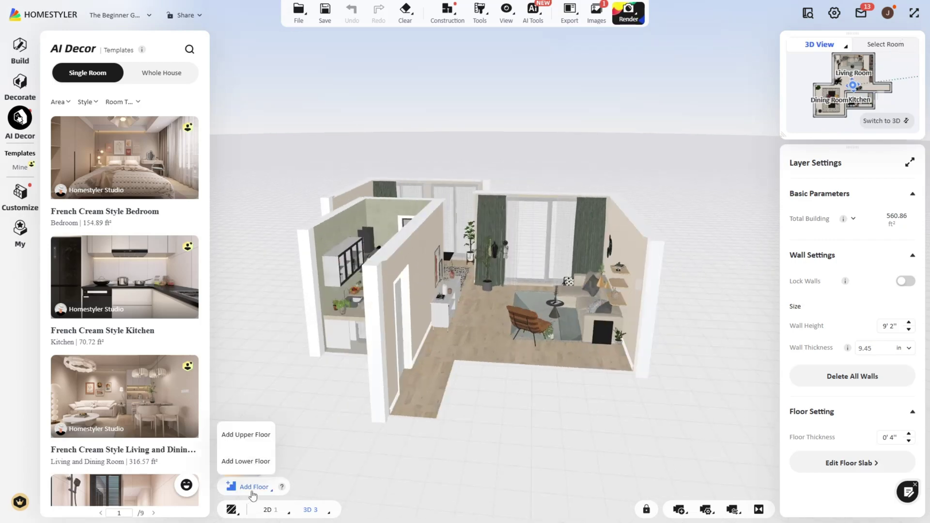
click(249, 436)
click(570, 311)
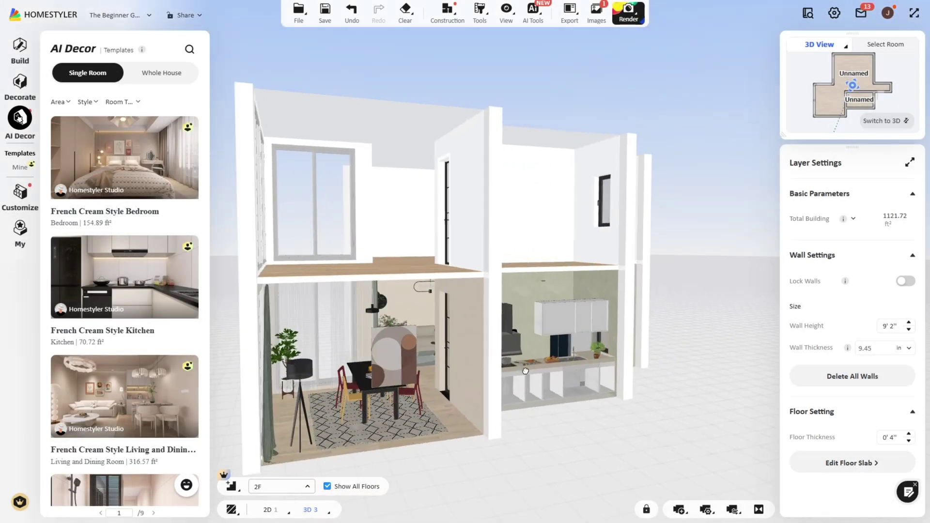
key(ctrl+z)
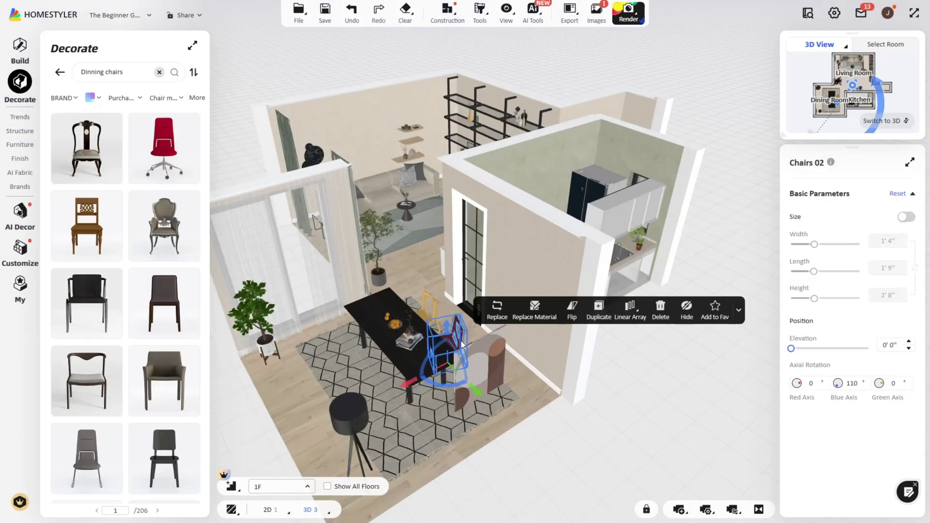
Move the red dining chair to the table's near side and turn it to face the table
click(466, 334)
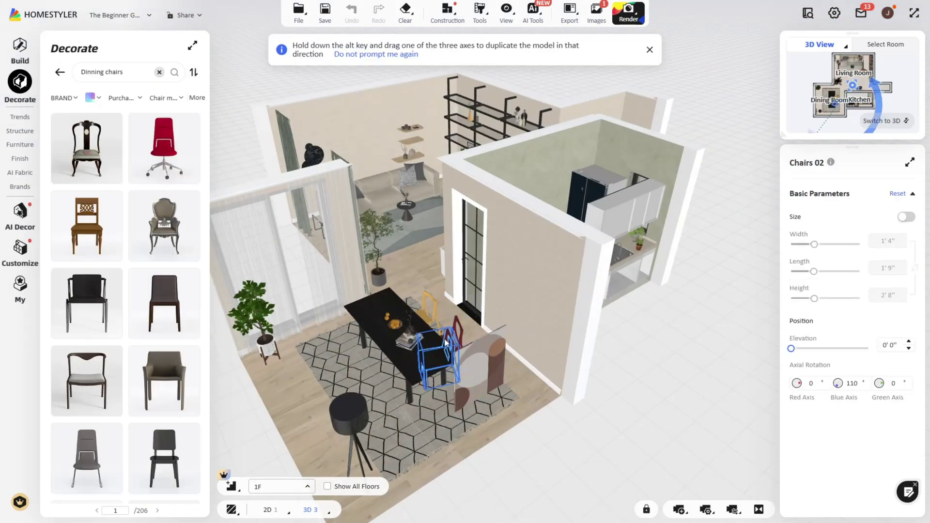
drag(365, 371, 323, 373)
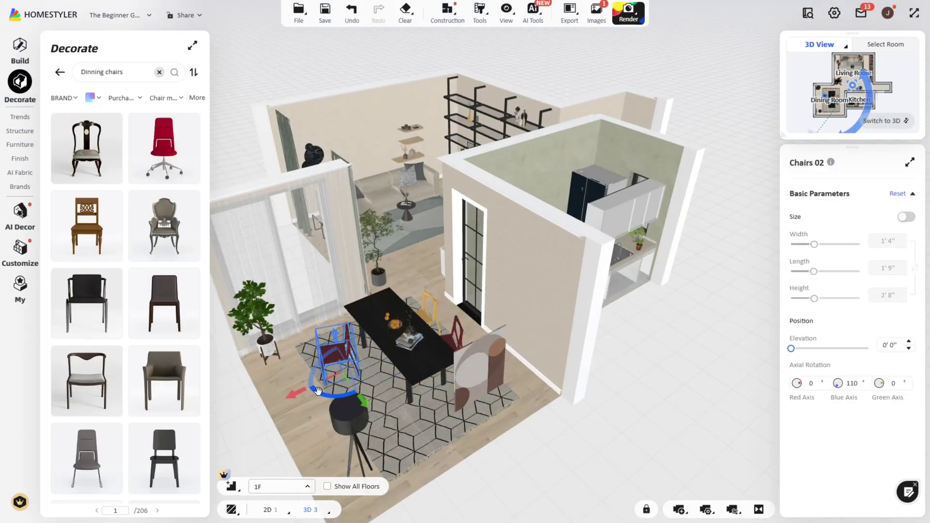
drag(383, 329, 383, 329)
click(354, 350)
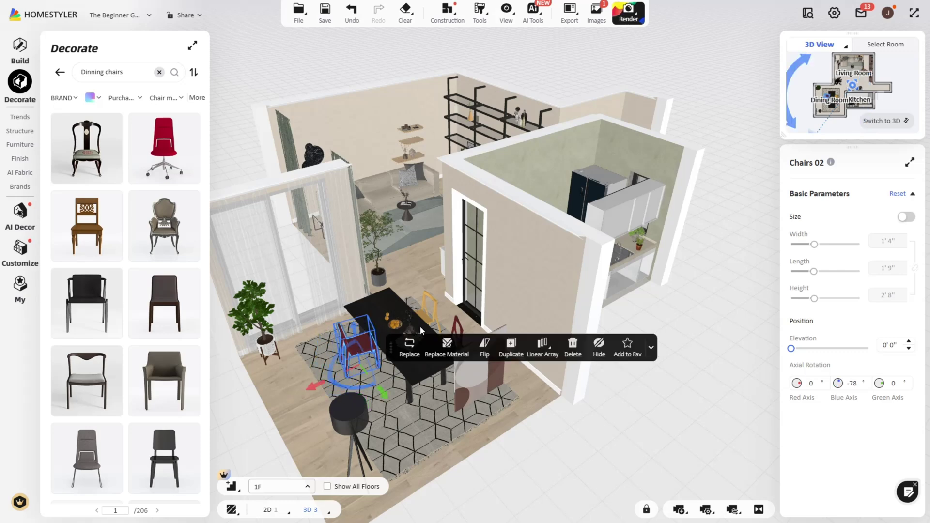
Select the Dining Room floor and orbit down to eye level toward the kitchen
click(431, 313)
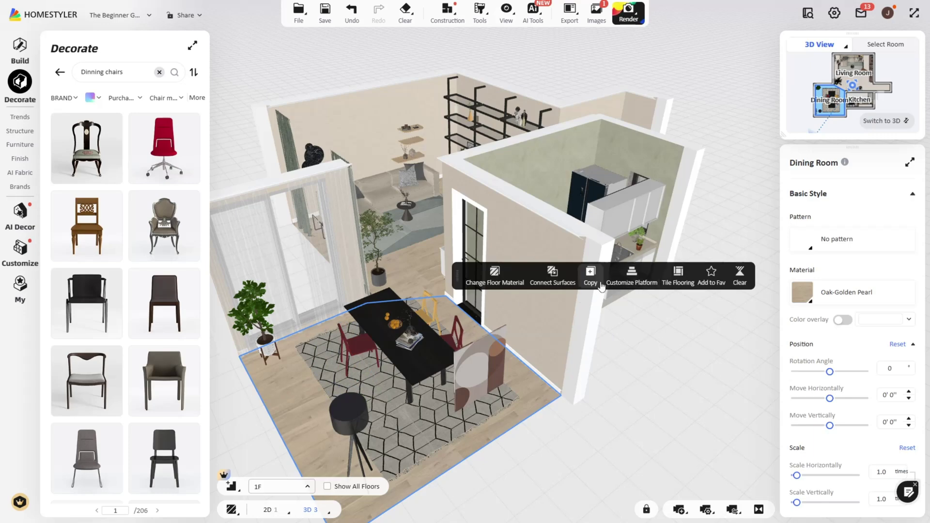
drag(593, 399, 516, 384)
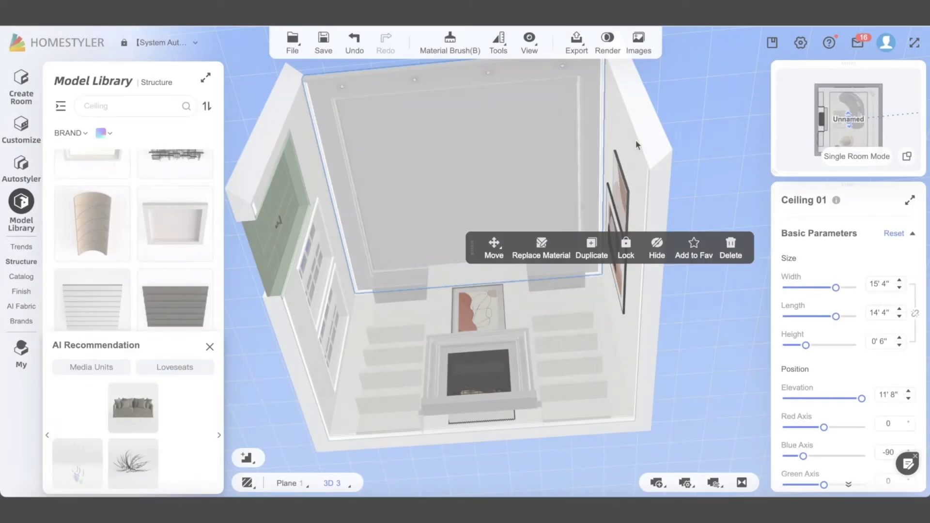
drag(640, 194, 721, 290)
Inspect the fireplace unit's materials, orbit to a lower front view, and show panorama display settings
double_click(467, 134)
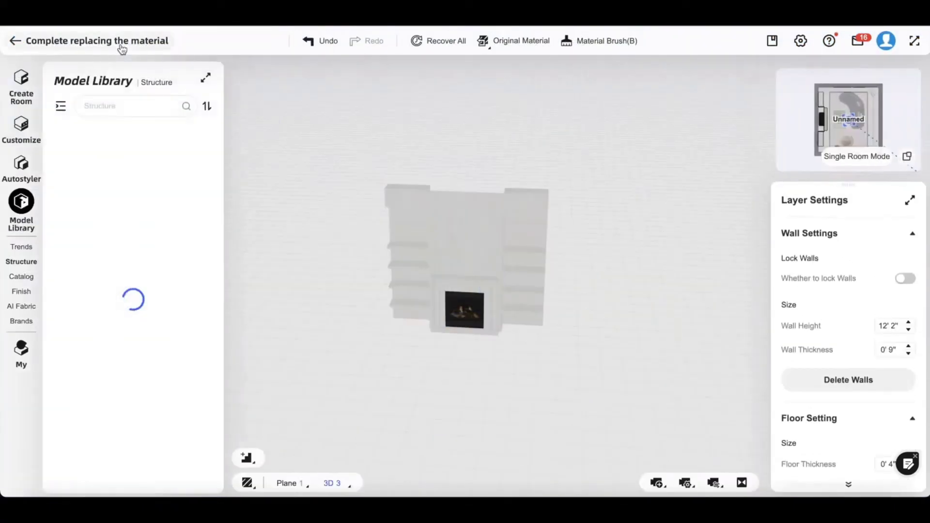
click(122, 44)
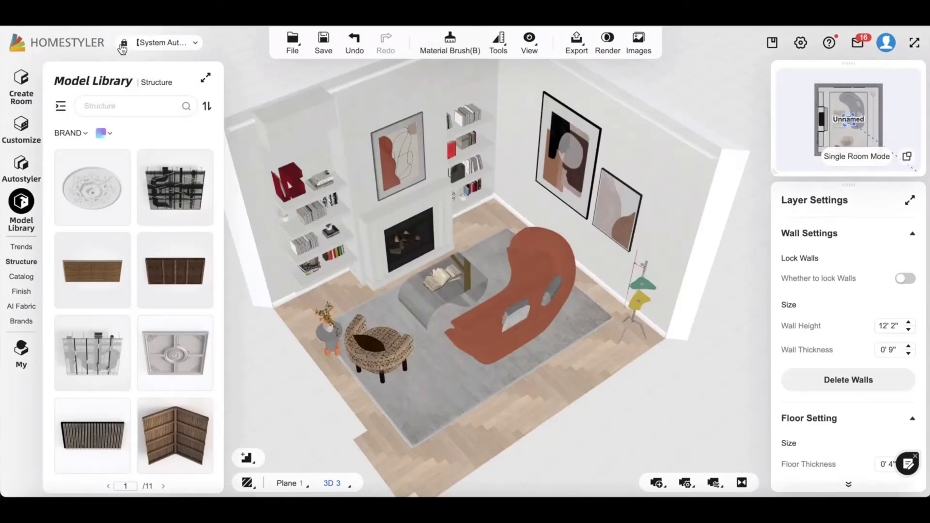
drag(589, 396, 627, 387)
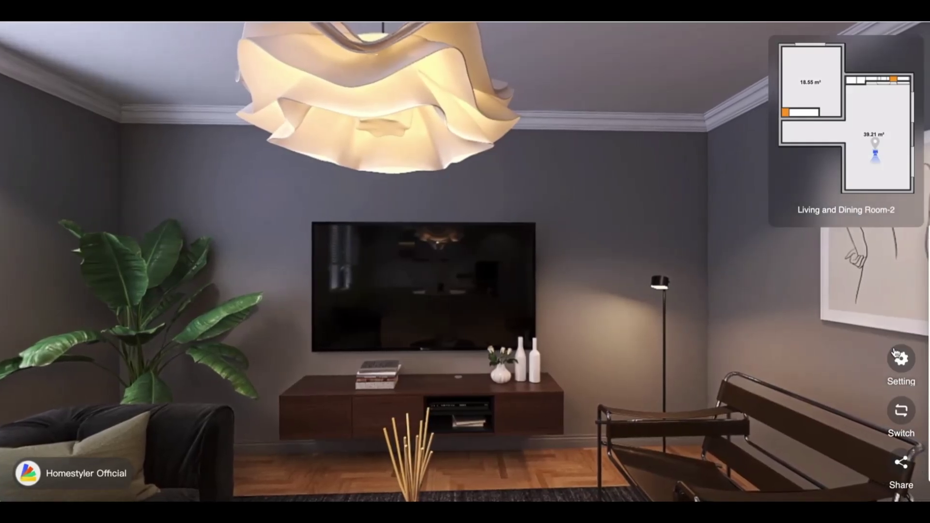
click(899, 356)
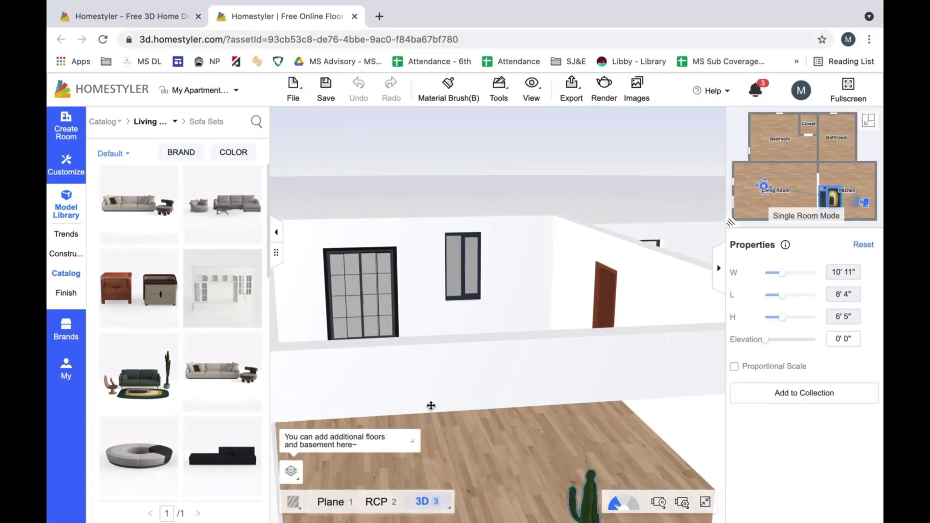
Set the green sofa set against the living-room back wall and view it from lower
drag(476, 336, 427, 310)
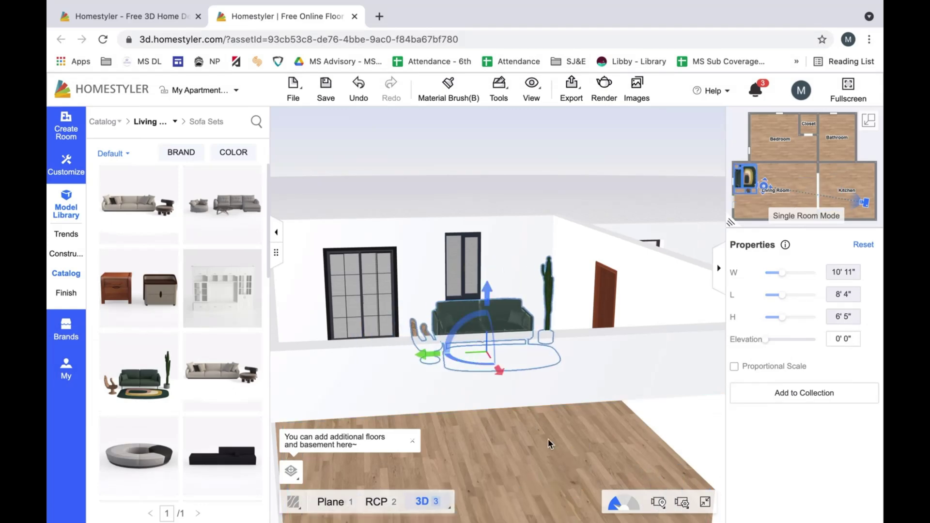
scroll(519, 409, down, 2)
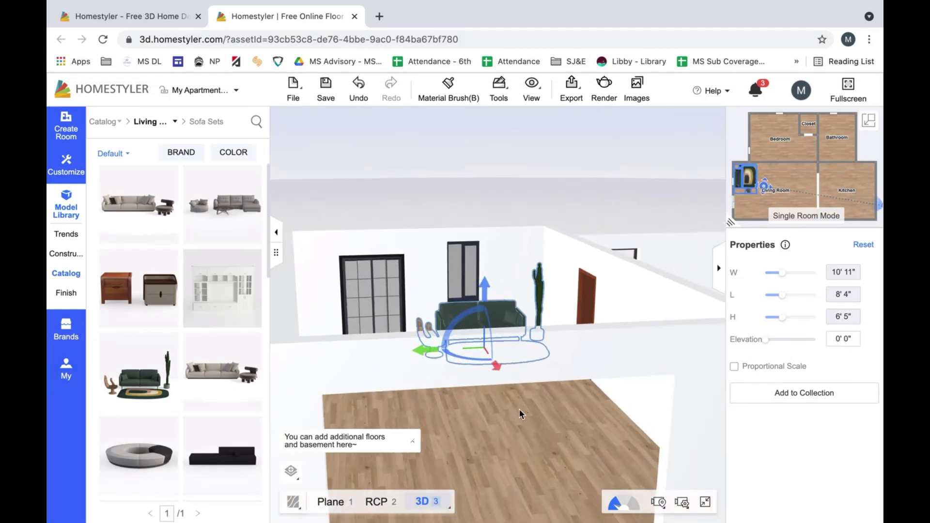
drag(525, 437, 519, 382)
scroll(517, 376, up, 2)
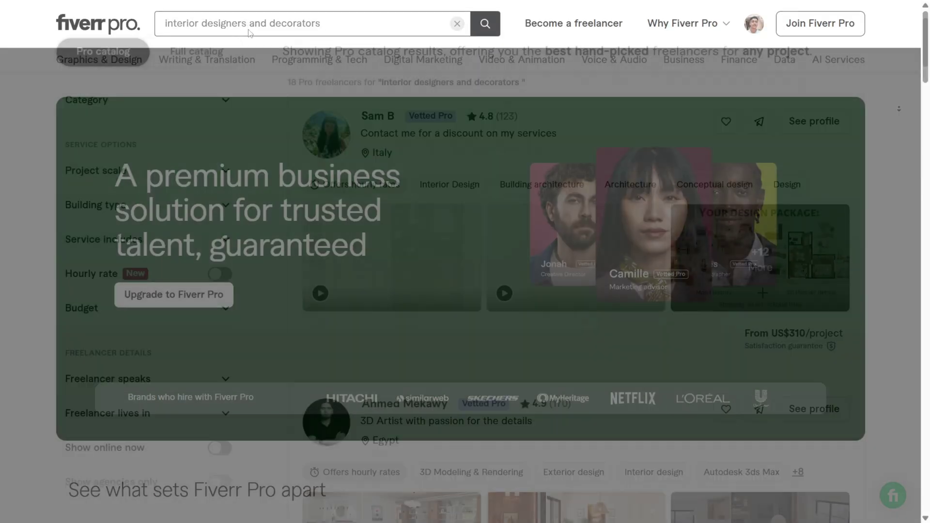
Browse Fiverr Pro results for 'interior designers and decorators'
middle_click(899, 109)
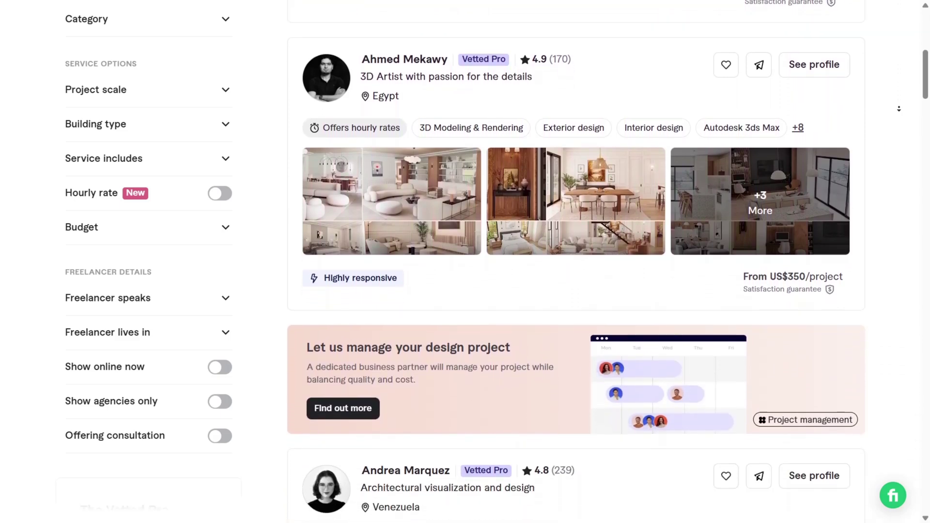
scroll(618, 207, down, 5)
scroll(822, 147, down, 1)
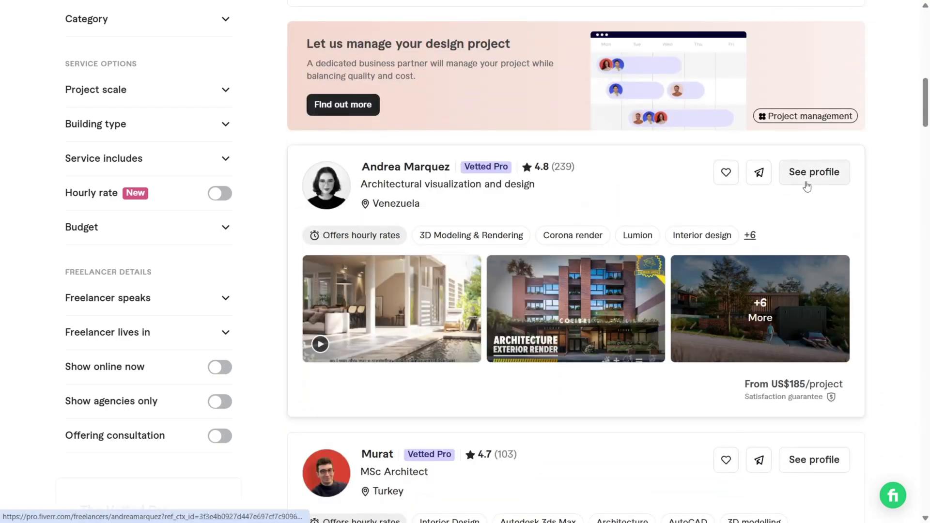
Review the architectural visualization designer's profile, services and reviews
click(711, 235)
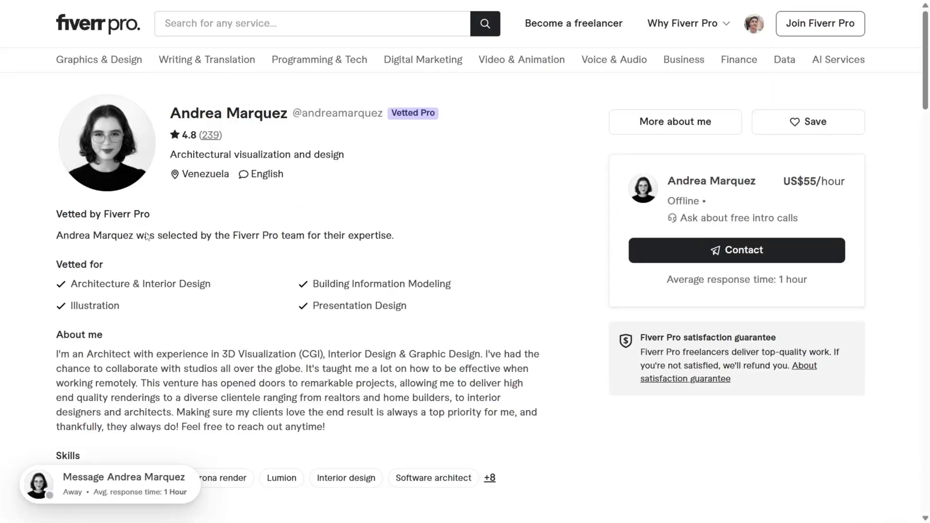
scroll(544, 242, down, 6)
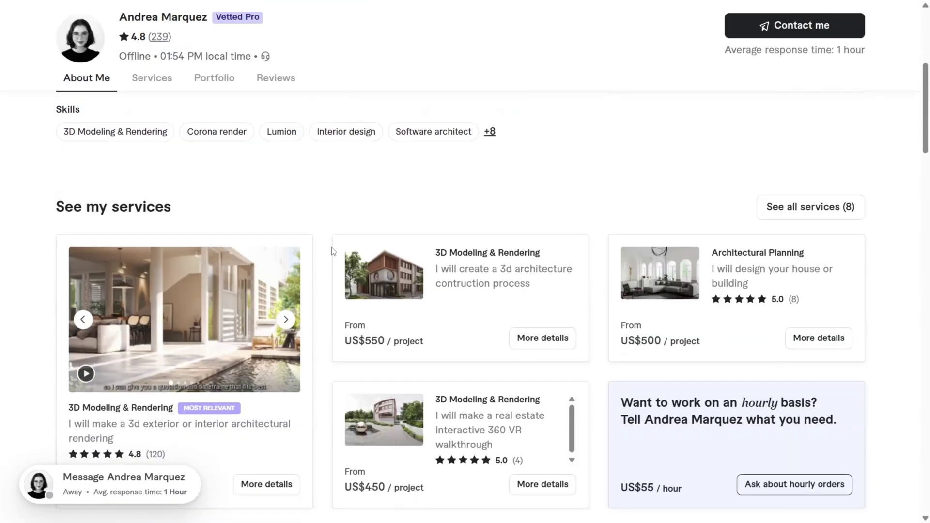
scroll(263, 257, down, 1)
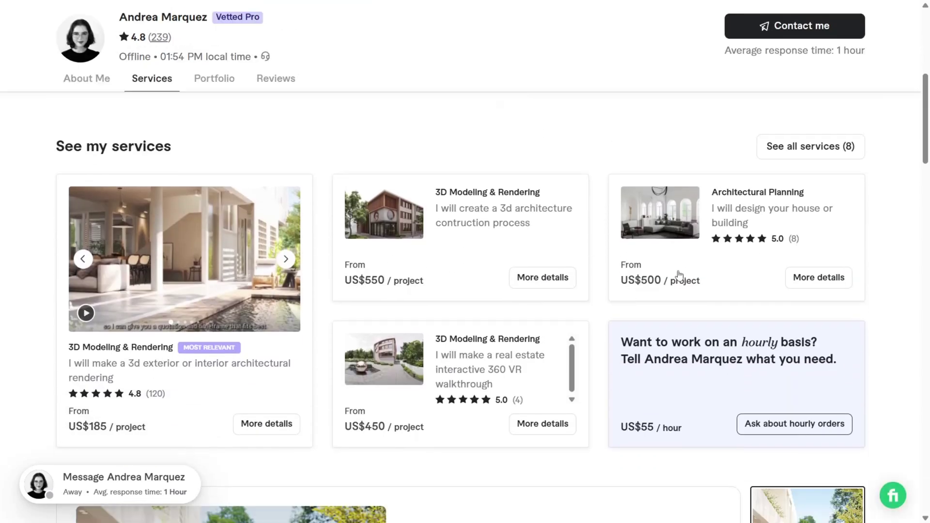
scroll(302, 316, down, 1)
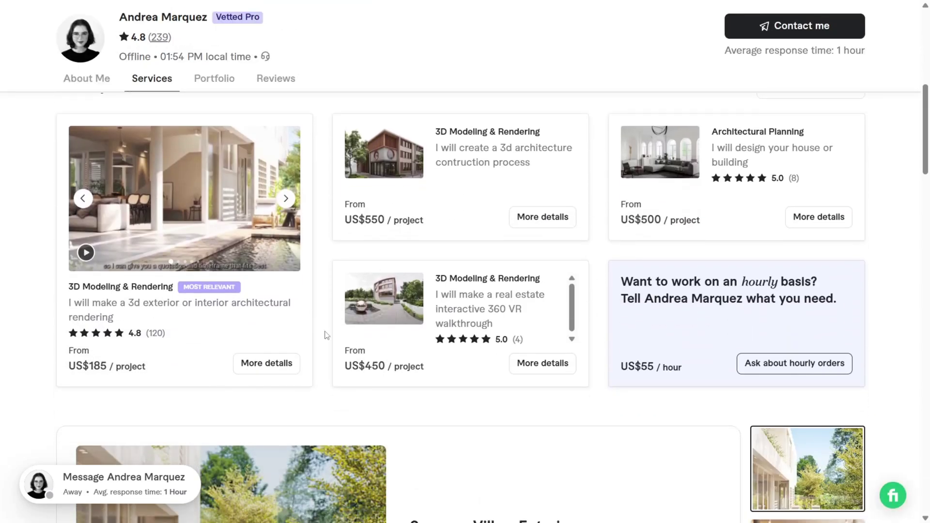
scroll(307, 333, down, 1)
scroll(281, 309, down, 7)
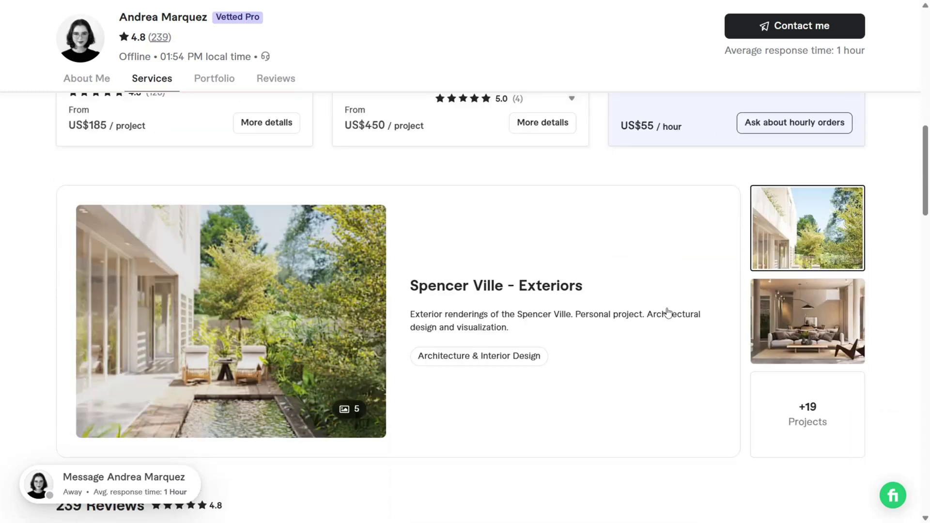
scroll(291, 295, down, 5)
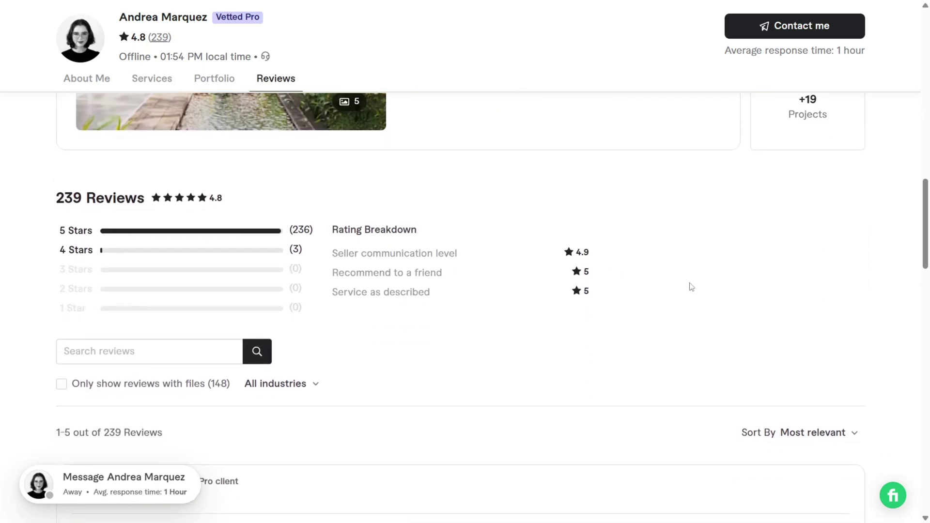
scroll(219, 305, down, 1)
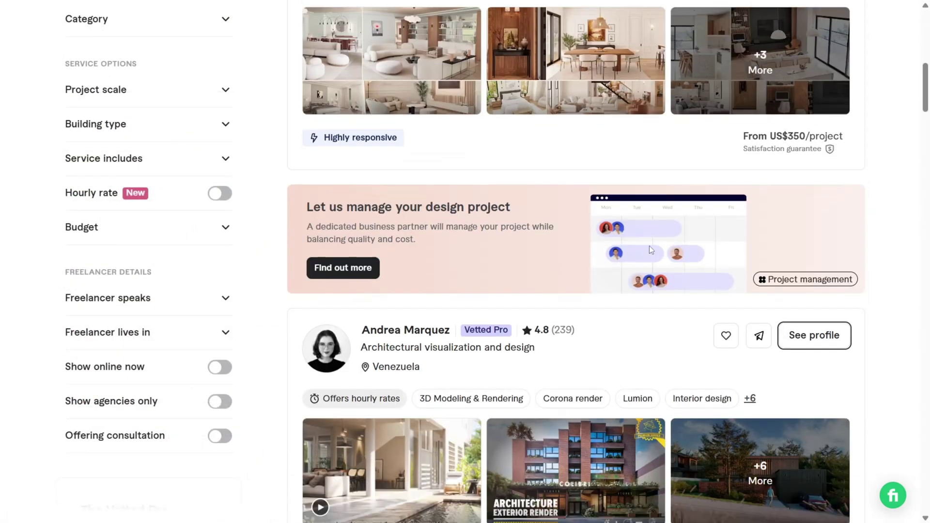
scroll(649, 245, down, 6)
scroll(603, 272, down, 3)
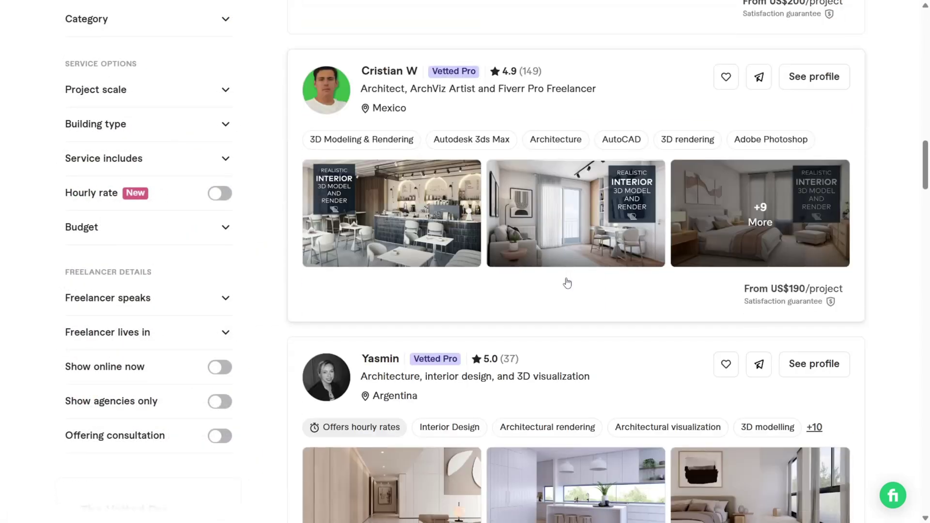
scroll(565, 282, up, 1)
Open the architect and ArchViz artist's profile and scroll to their services
click(387, 132)
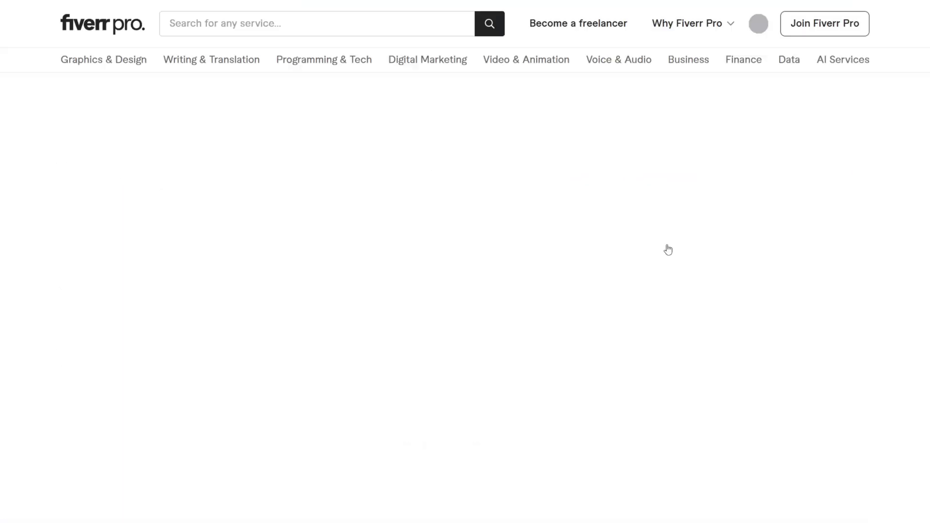
scroll(552, 290, down, 5)
scroll(553, 289, down, 3)
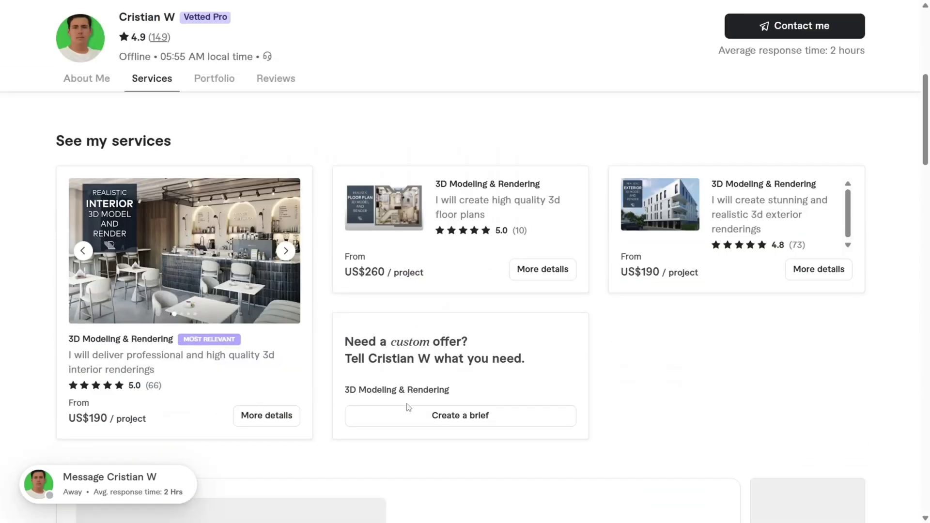
scroll(556, 239, down, 10)
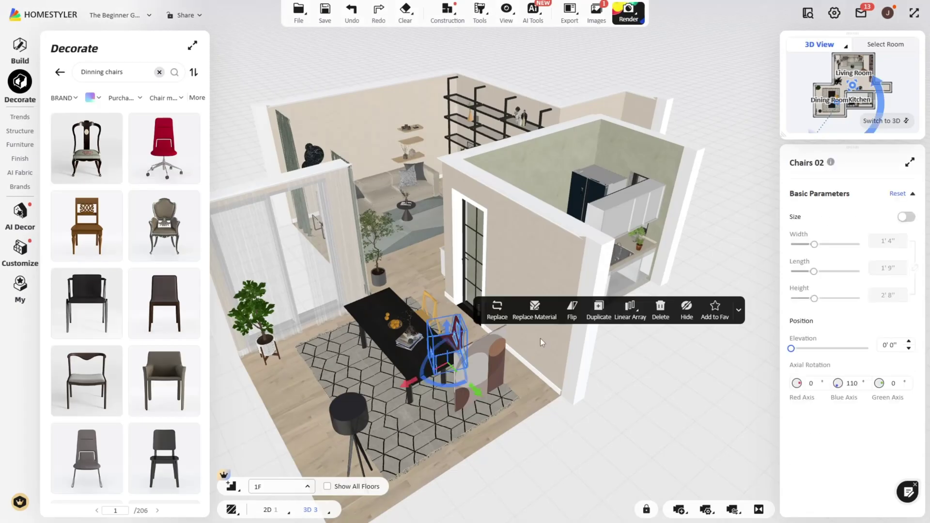
Duplicate the selected dining chair so a copy sits beside the table
click(587, 312)
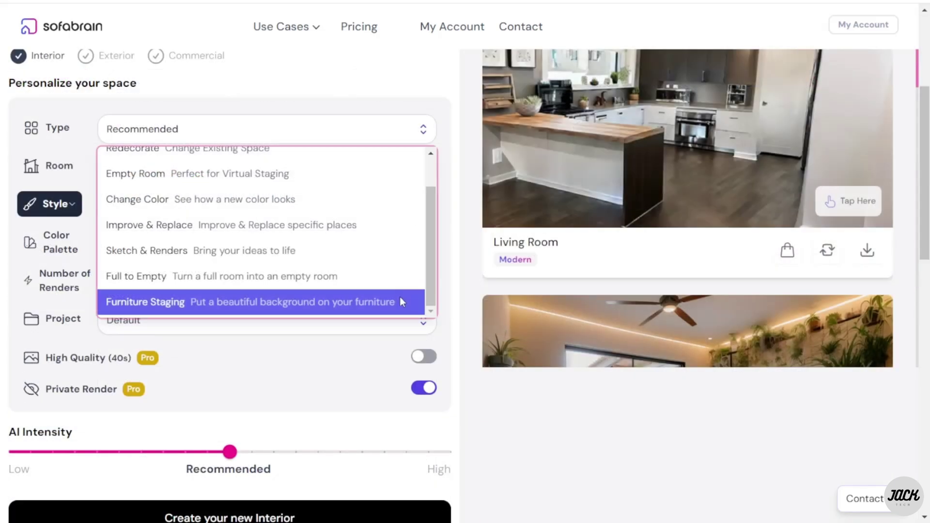
Enlarge the After image of the eclectic living-room redesign
scroll(400, 297, up, 5)
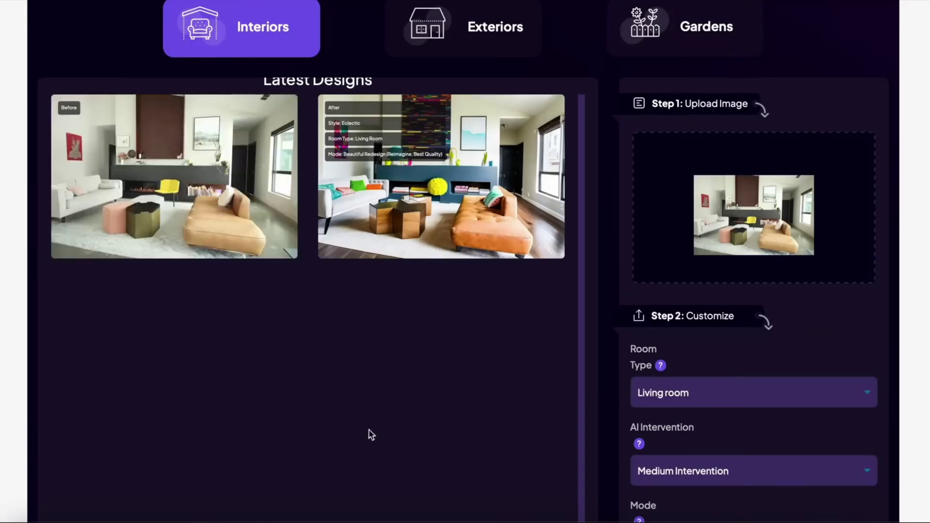
mouse_move(442, 138)
click(337, 184)
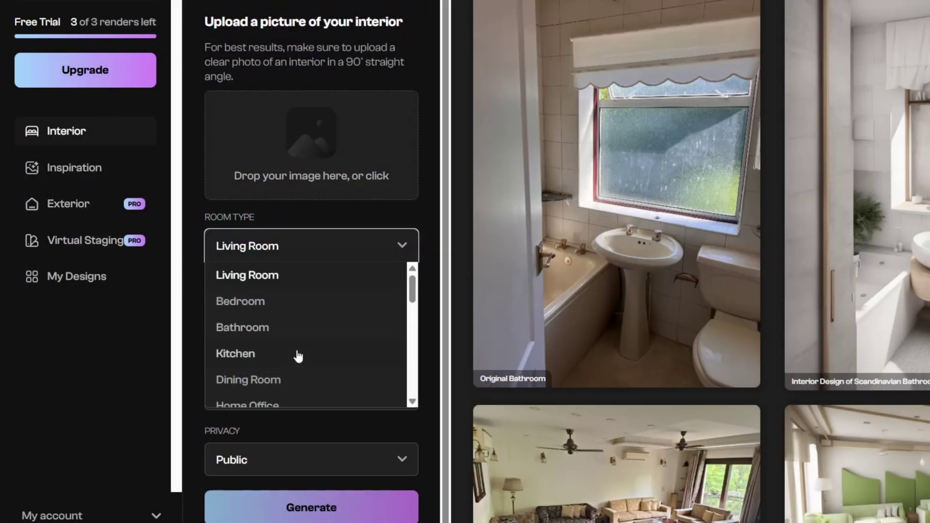
Scroll through the interior Style options in the upload form
scroll(297, 355, down, 4)
scroll(293, 363, up, 2)
scroll(291, 369, down, 3)
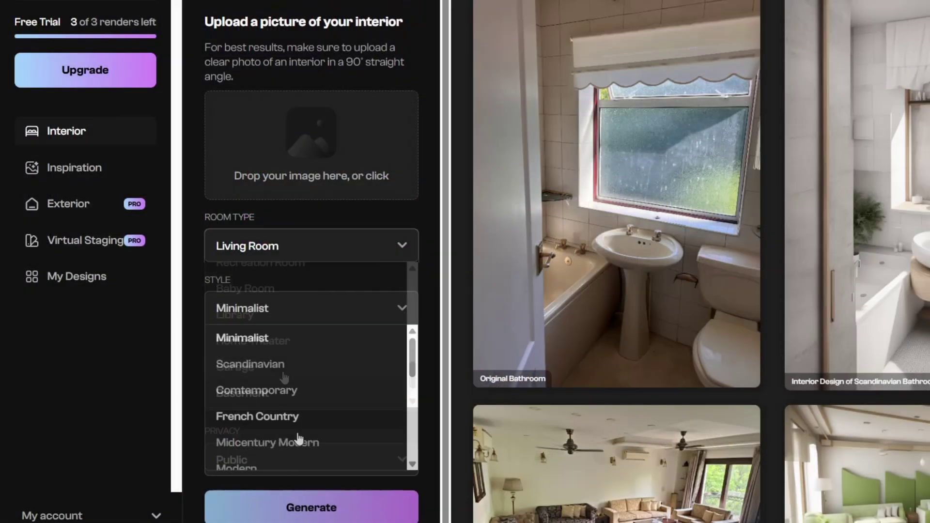
scroll(297, 436, down, 4)
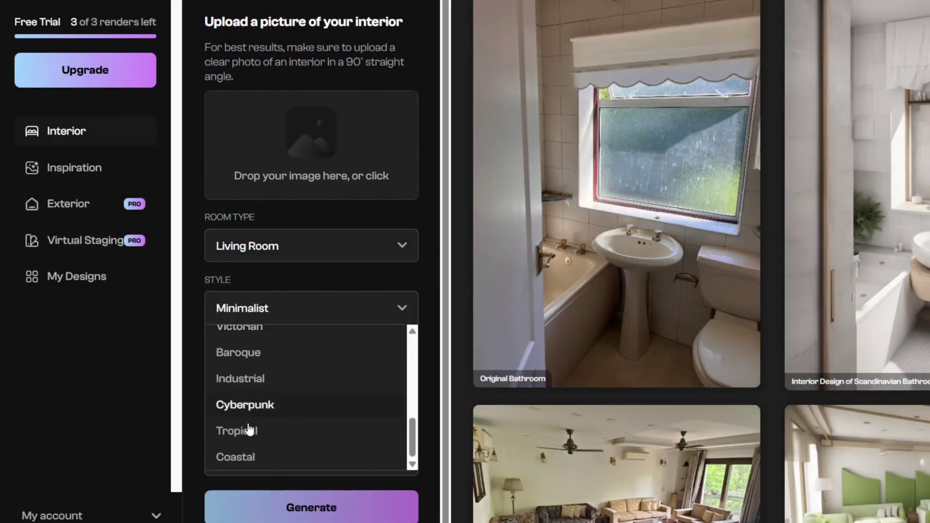